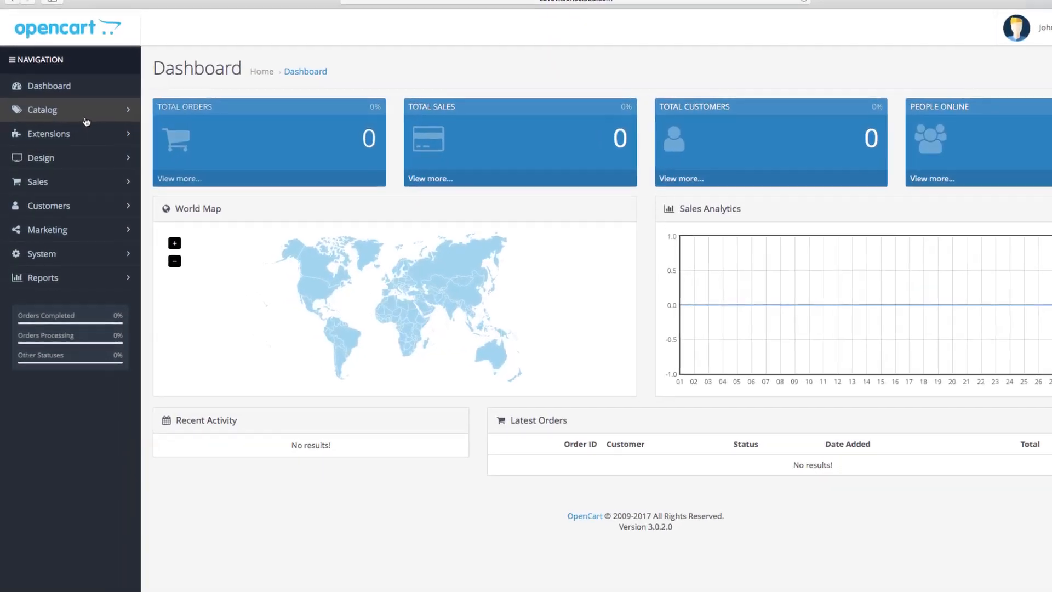
- Go to Catalog > Products and start a new blank product
{"action": "left_click", "coordinate": [86, 116]}
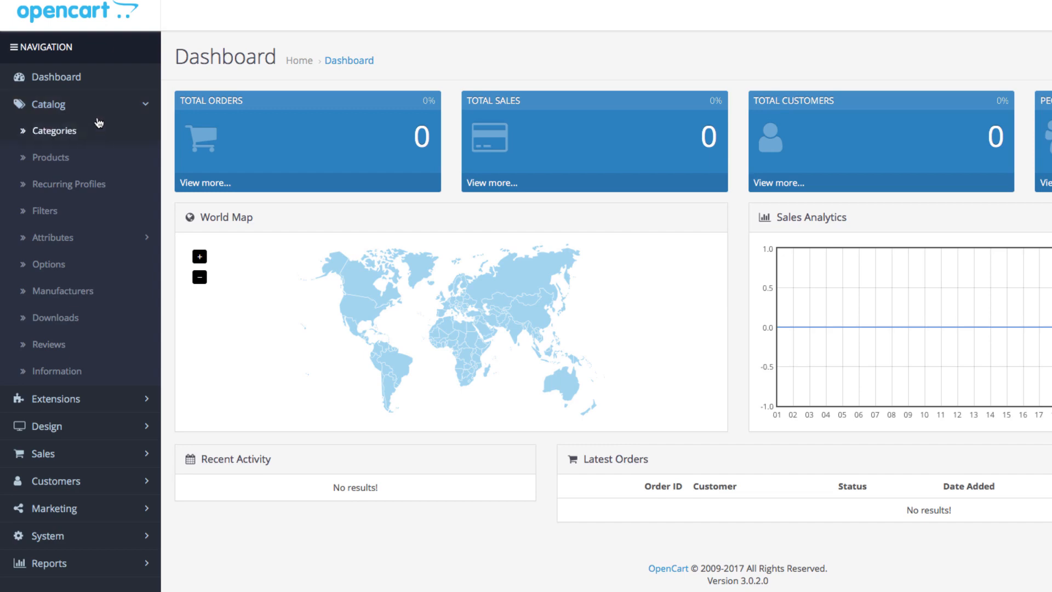
{"action": "left_click", "coordinate": [104, 157]}
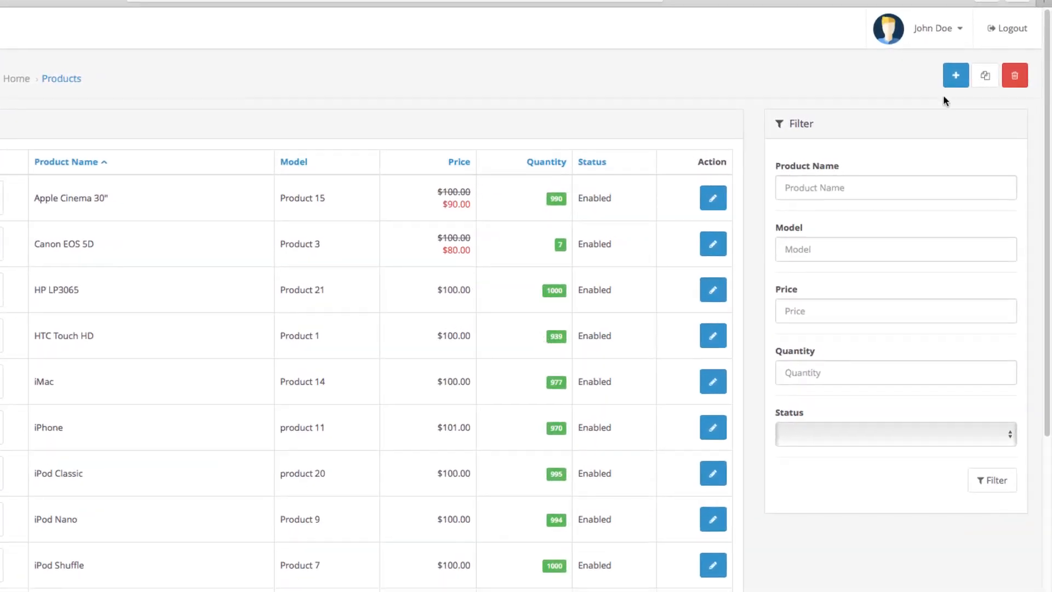
{"action": "left_click", "coordinate": [955, 75]}
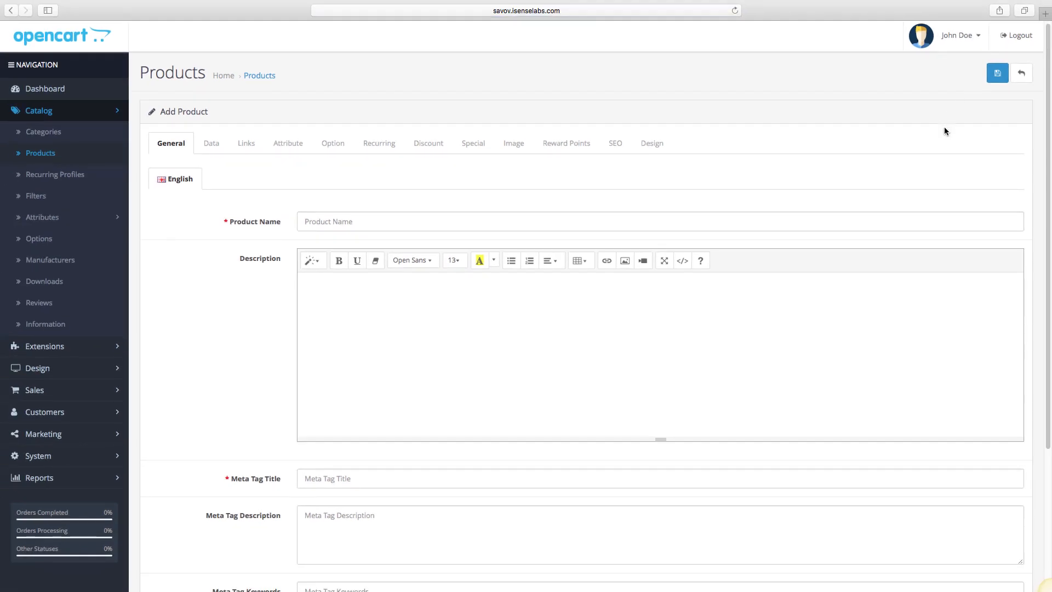
- Enter 'iPhone 7' as the product name
{"action": "scroll", "coordinate": [944, 131], "scroll_direction": "down", "scroll_amount": 2}
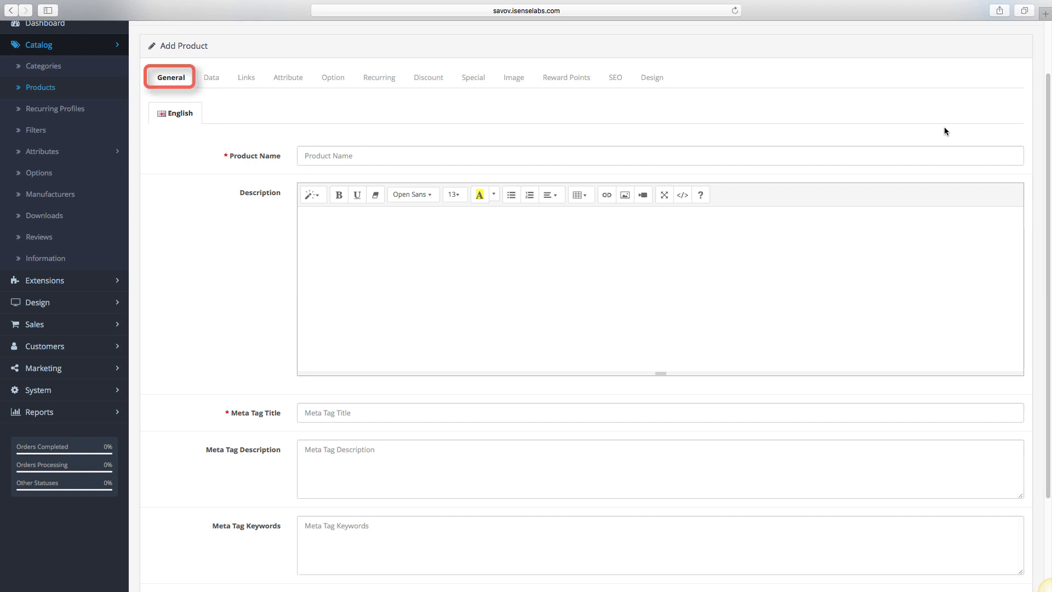
{"action": "scroll", "coordinate": [944, 131], "scroll_direction": "down", "scroll_amount": 2}
{"action": "scroll", "coordinate": [944, 131], "scroll_direction": "down", "scroll_amount": 2}
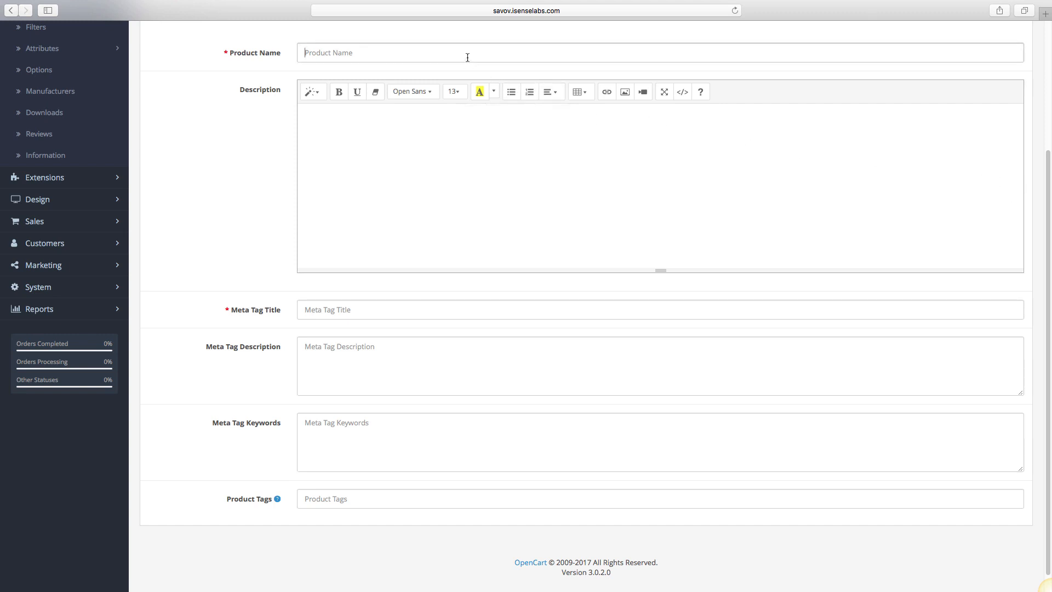
{"action": "type", "text": "iPhone 7"}
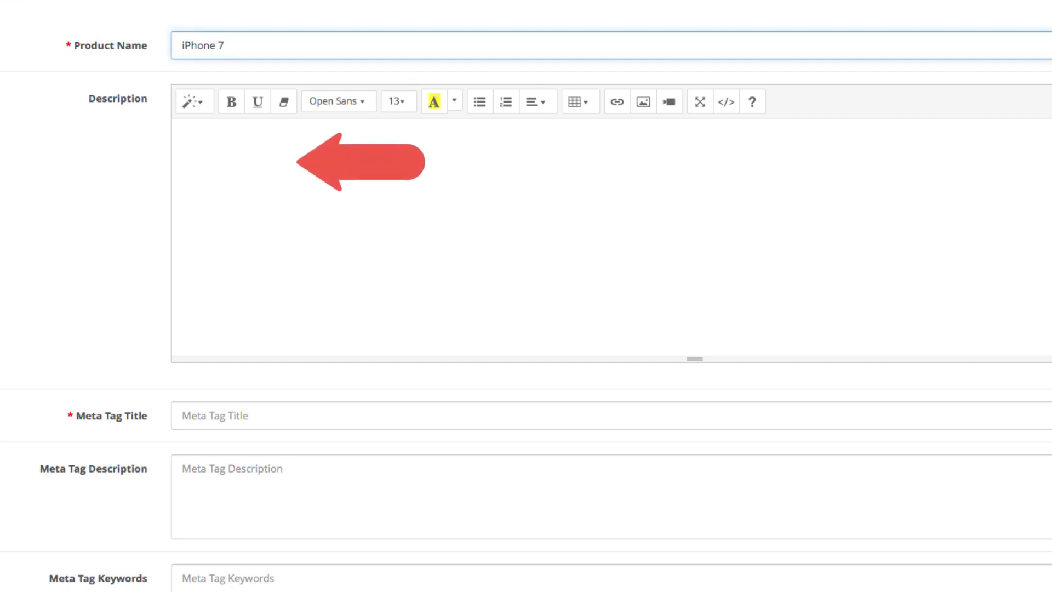
- Write the description about the new camera, better screen and much faster processor
{"action": "left_click", "coordinate": [179, 134]}
{"action": "type", "text": "A"}
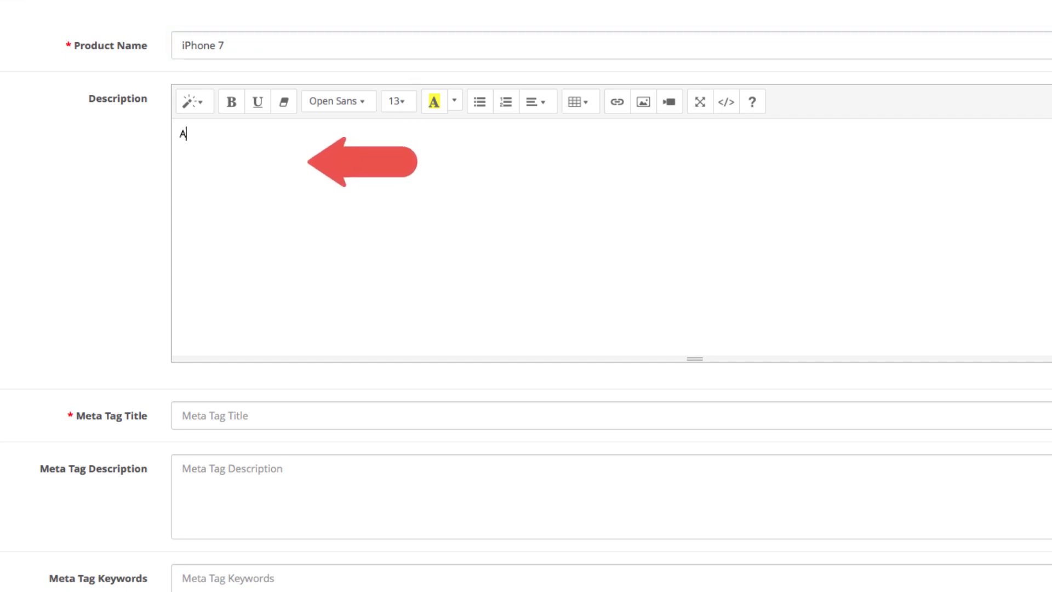
{"action": "type", "text": " revolutionary"}
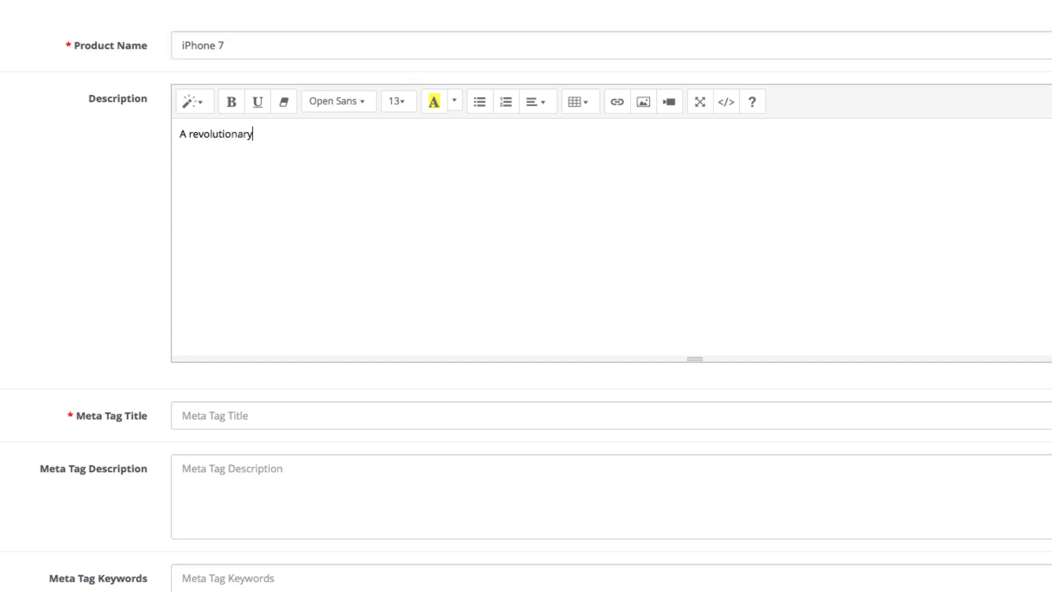
{"action": "type", "text": " new device that brings the most premiu"}
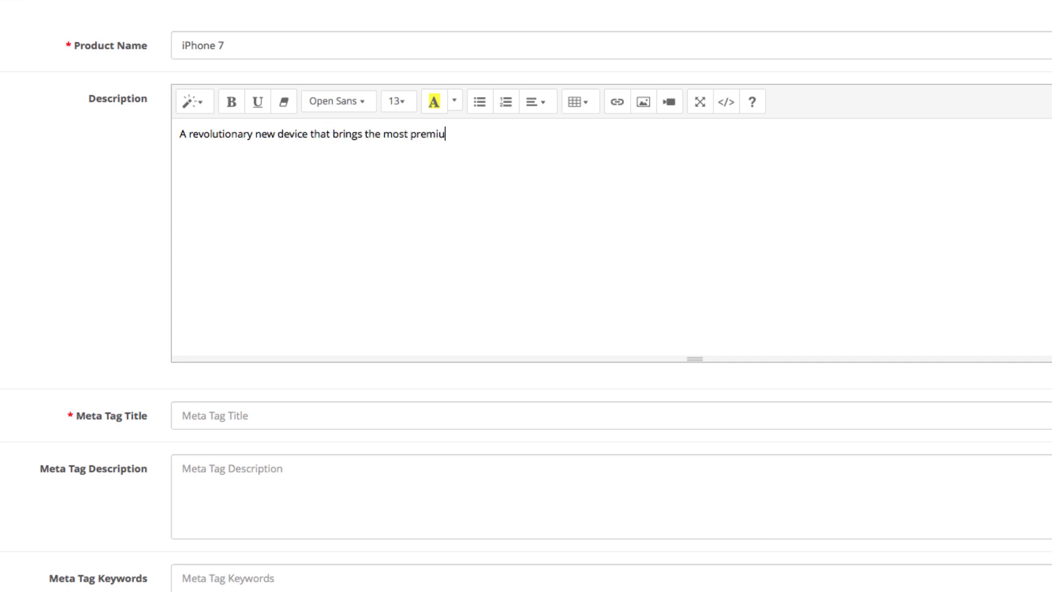
{"action": "type", "text": "m mobile features t"}
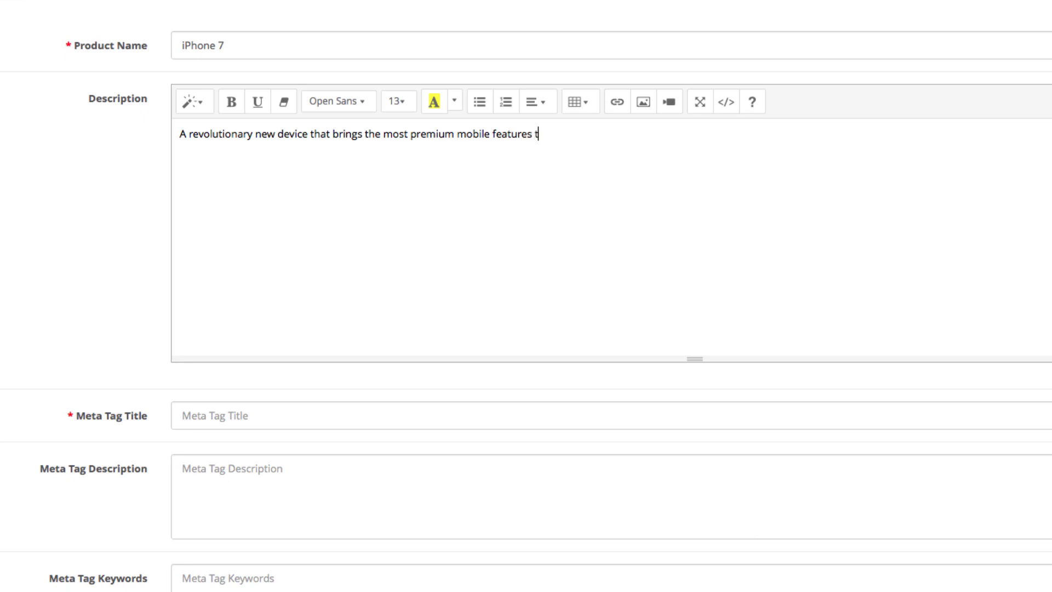
{"action": "type", "text": "o your fingertips. New camera, bet"}
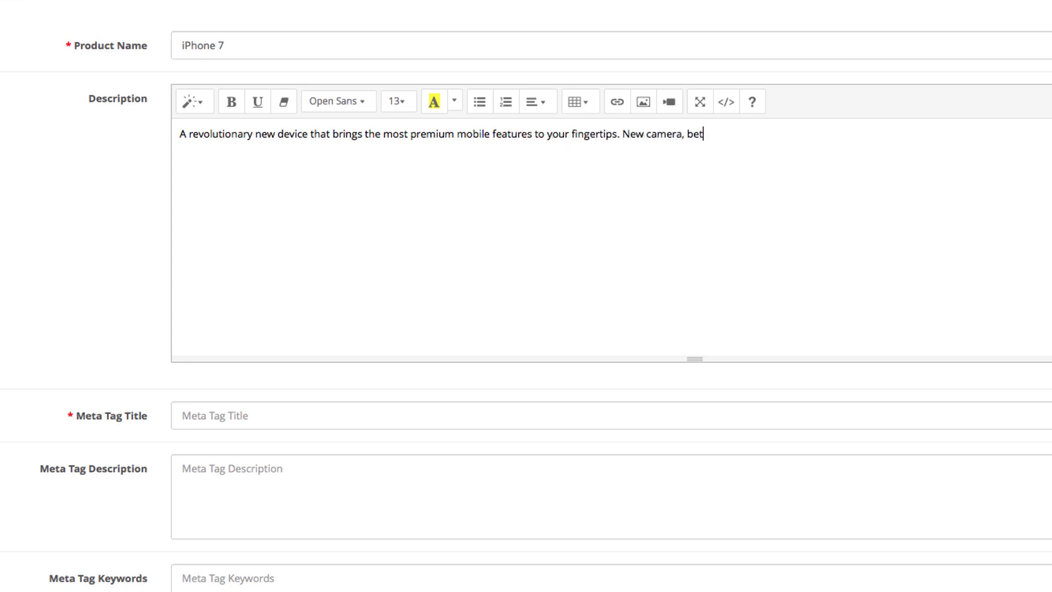
{"action": "type", "text": "ter screen, and a much faste"}
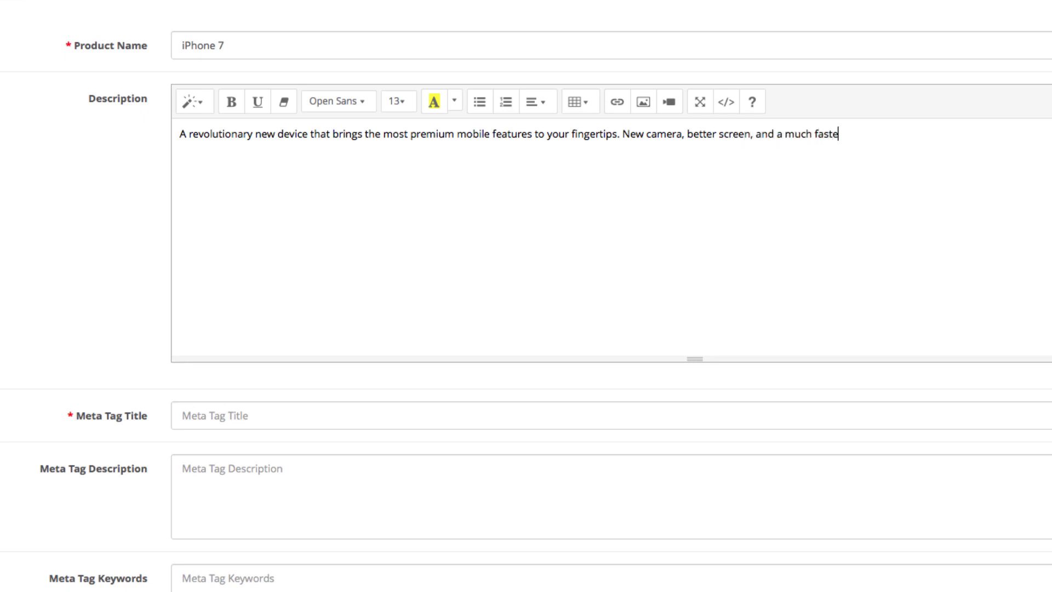
{"action": "type", "text": "r processor."}
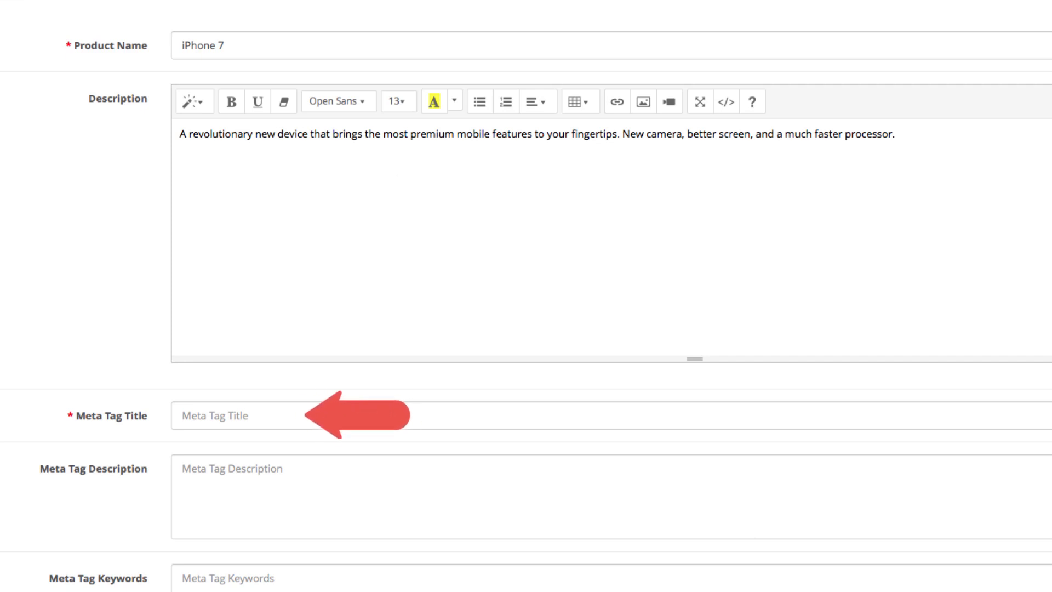
{"action": "scroll", "coordinate": [1013, 310], "scroll_direction": "down", "scroll_amount": 1}
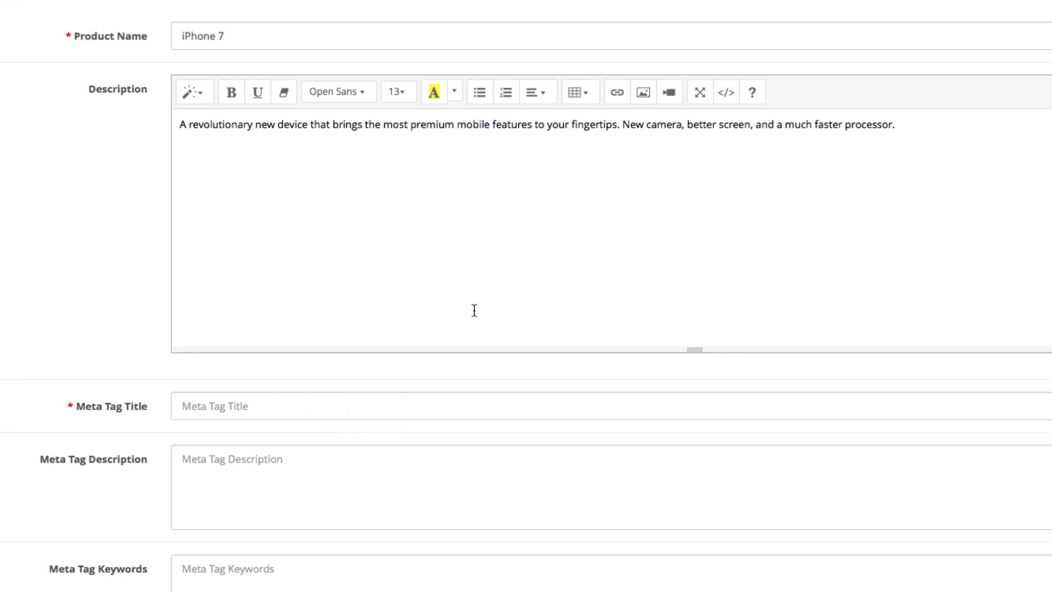
- Set meta title 'iPhone 7' and meta description 'The iPhone is available. Purchase the most desired smartphone now!'
{"action": "left_click", "coordinate": [411, 404]}
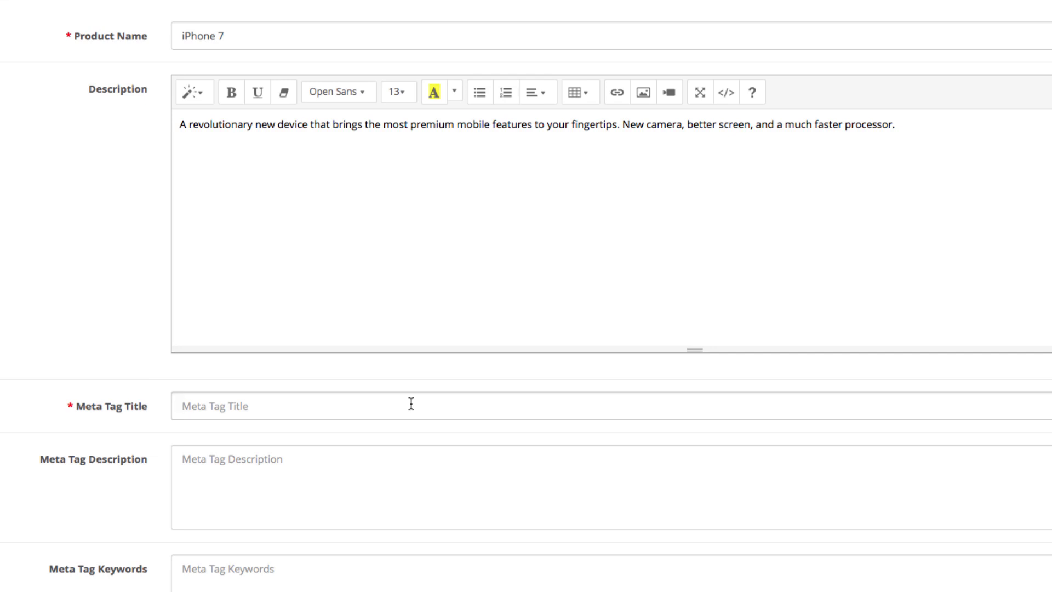
{"action": "type", "text": "iPhone 7"}
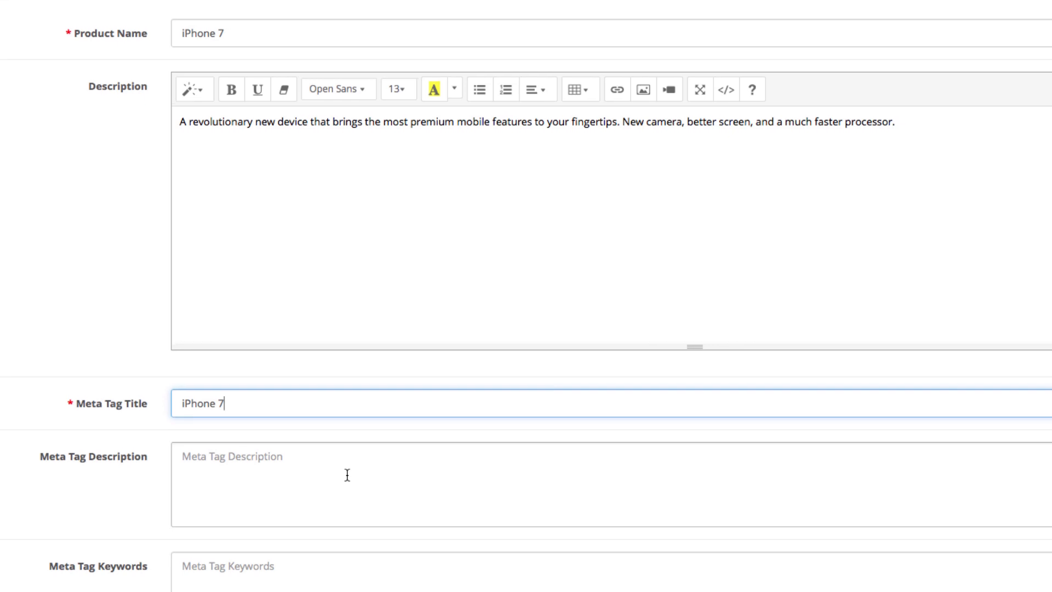
{"action": "left_click", "coordinate": [347, 385]}
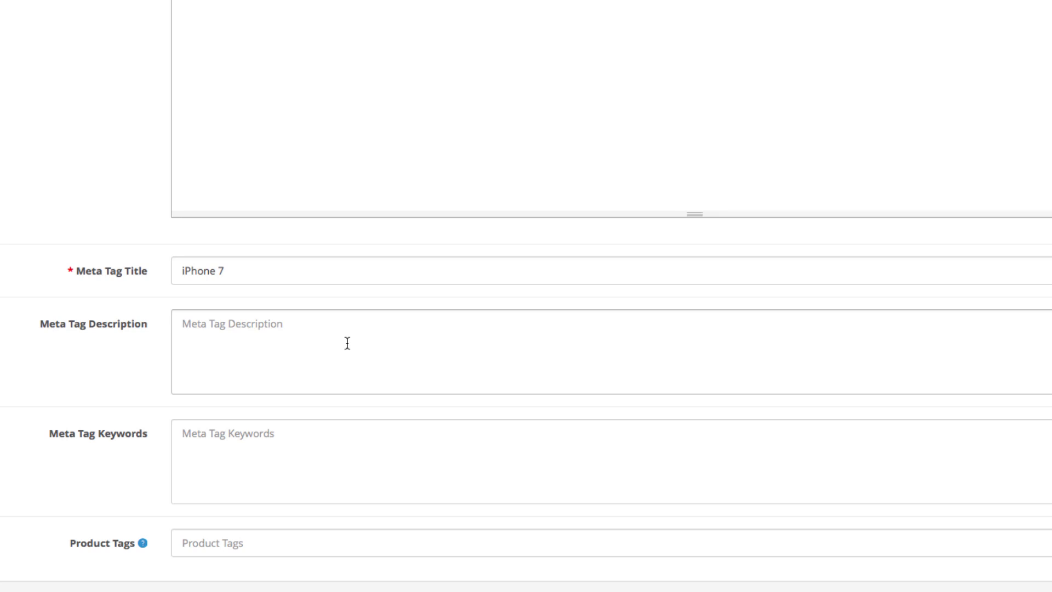
{"action": "type", "text": "The i"}
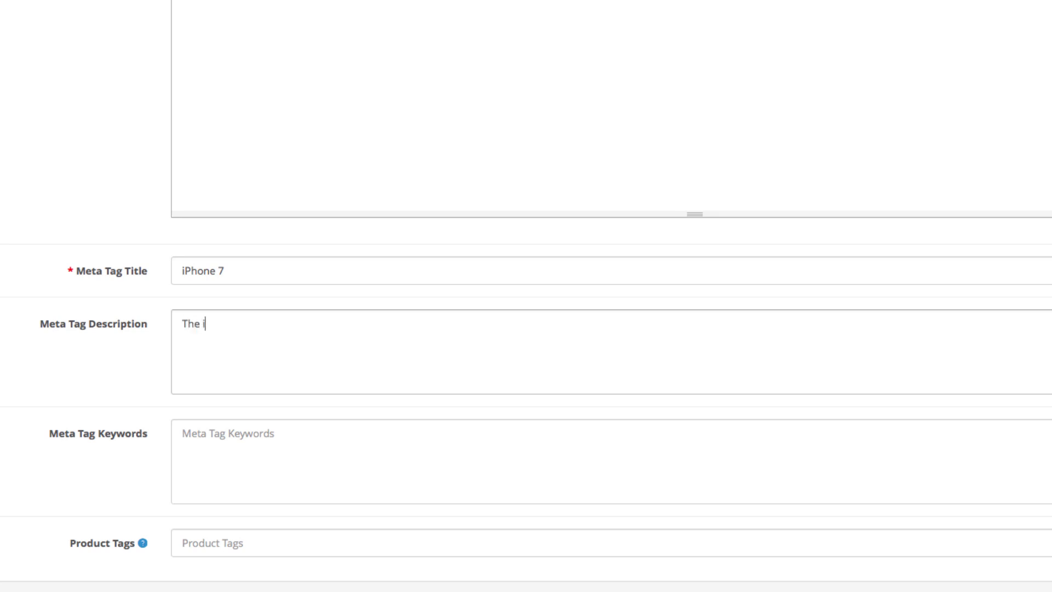
{"action": "type", "text": "Phone is available."}
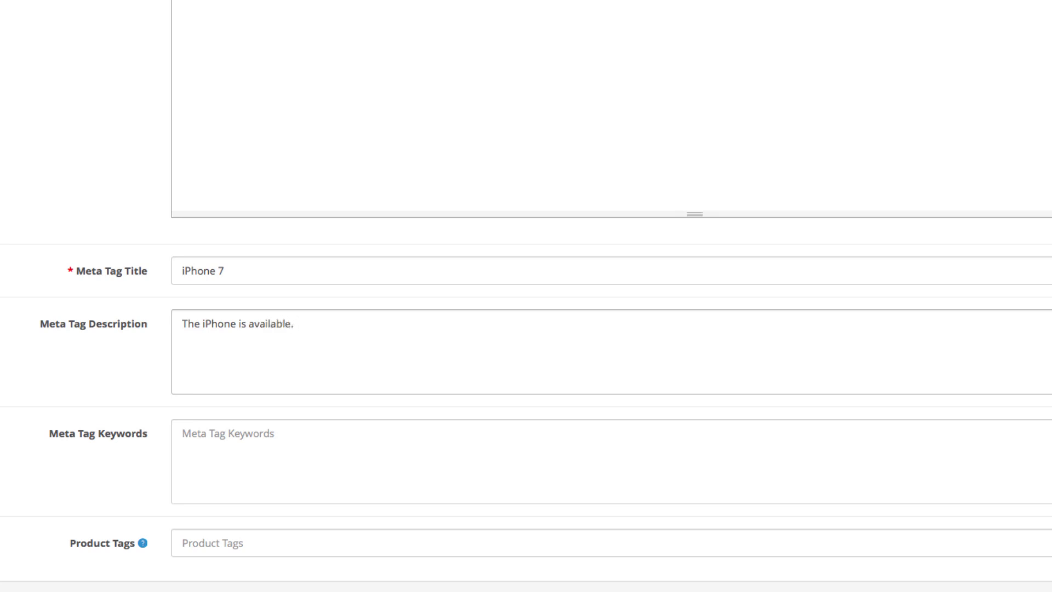
{"action": "type", "text": " Purchase the most des"}
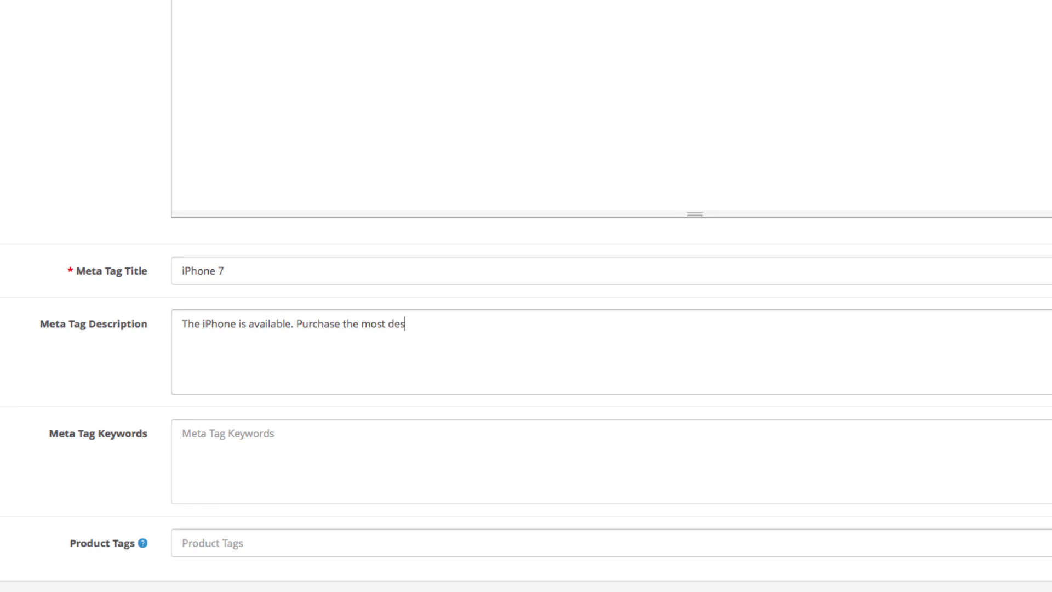
{"action": "type", "text": "ired smartphone now!"}
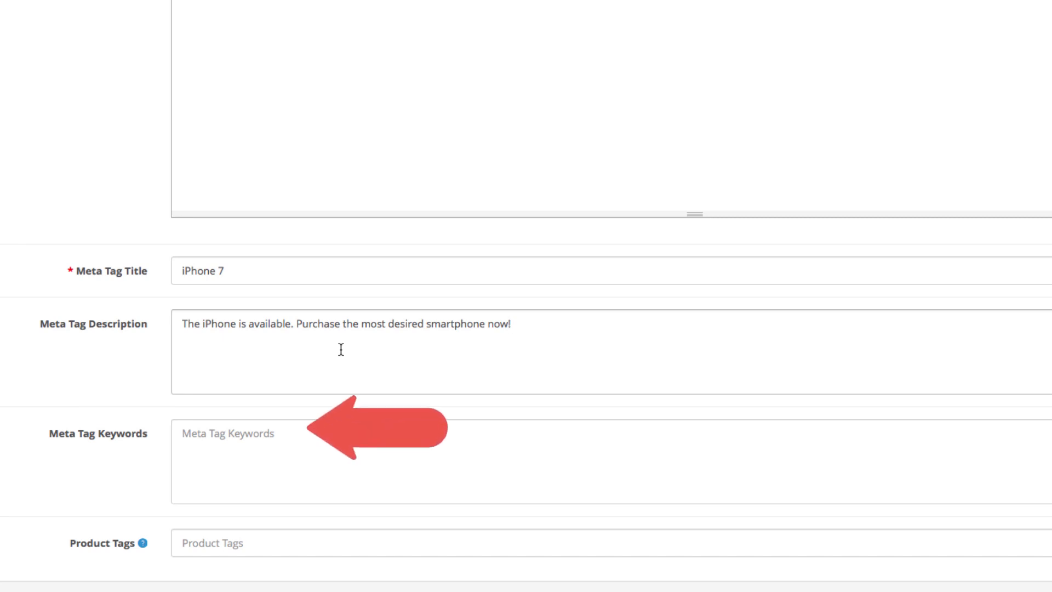
- Enter meta keywords Apple iPhone, iPhone Price, iPhones for Sale, iPhone deals
{"action": "left_click", "coordinate": [398, 442]}
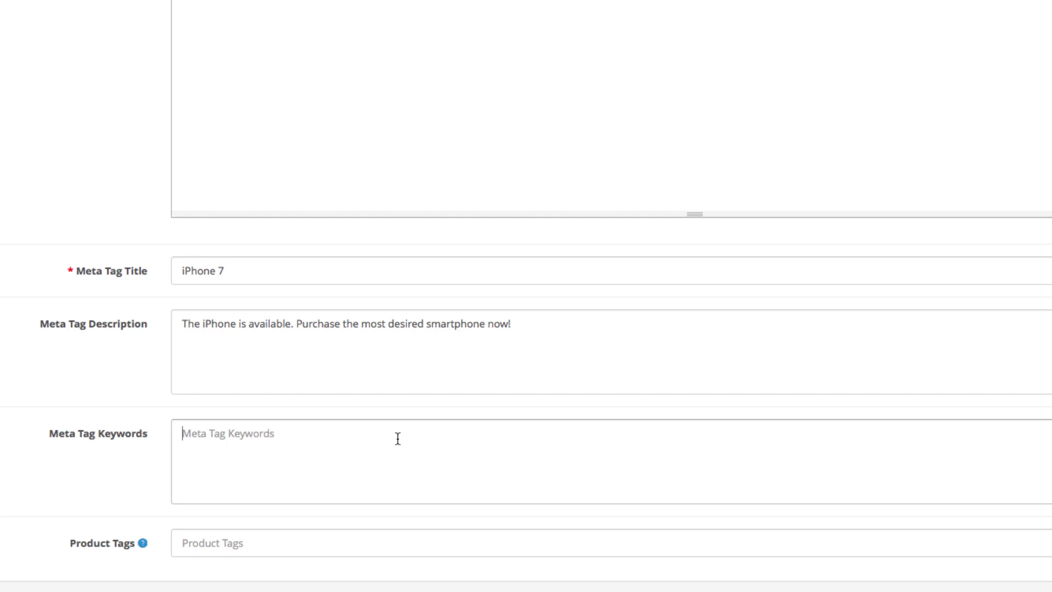
{"action": "type", "text": "Apple "}
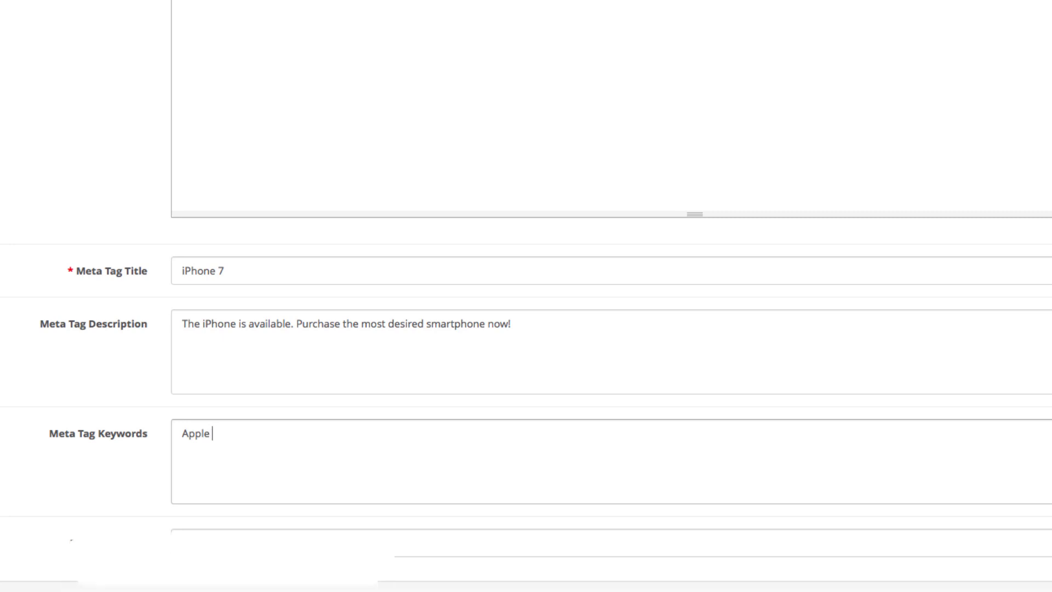
{"action": "type", "text": "iPhone, iPhone"}
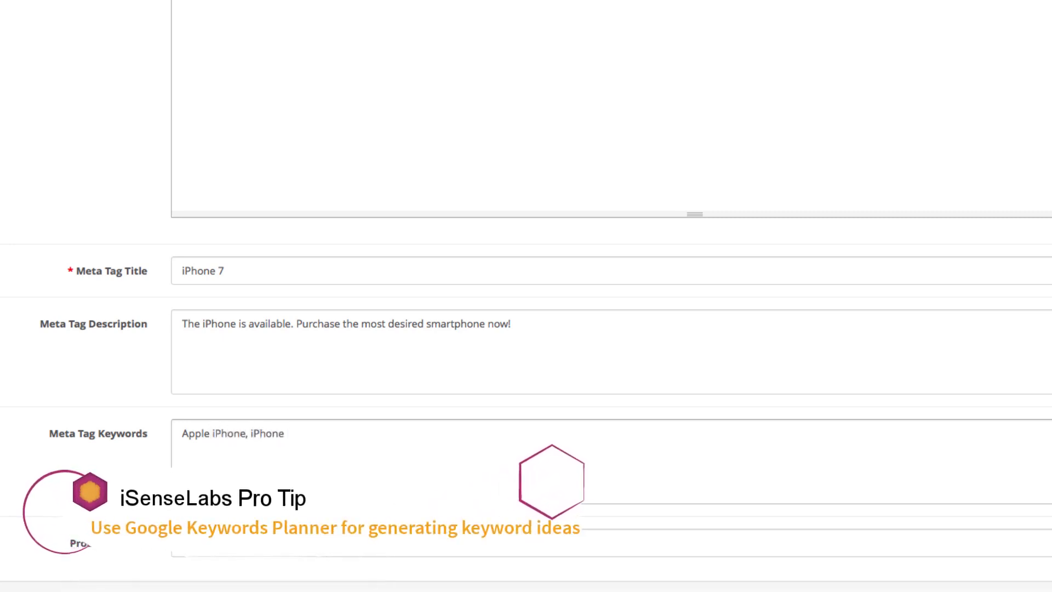
{"action": "key", "text": "BackSpace"}
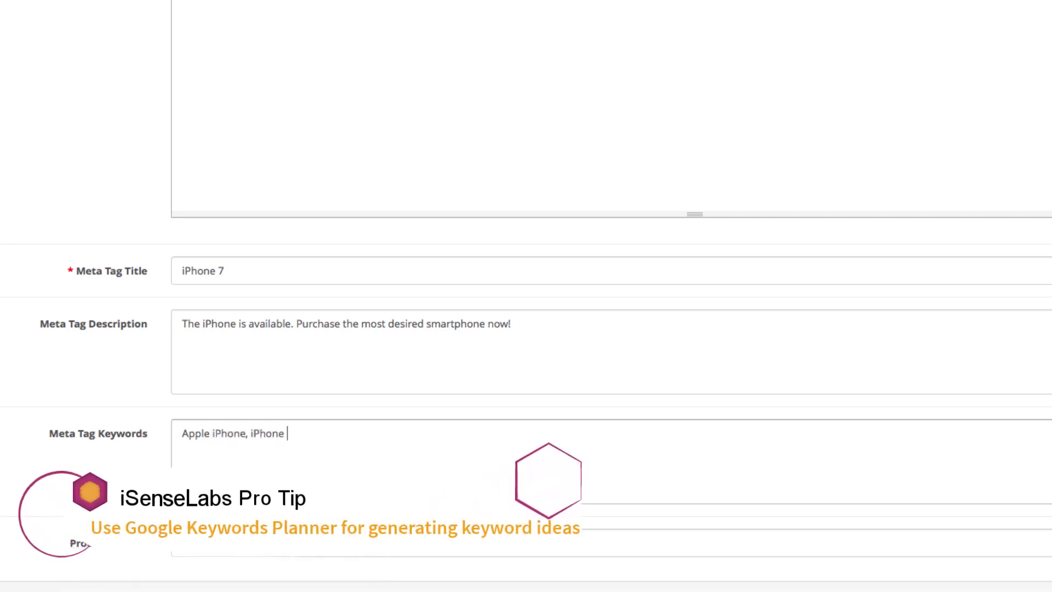
{"action": "type", "text": ","}
{"action": "type", "text": " iPh"}
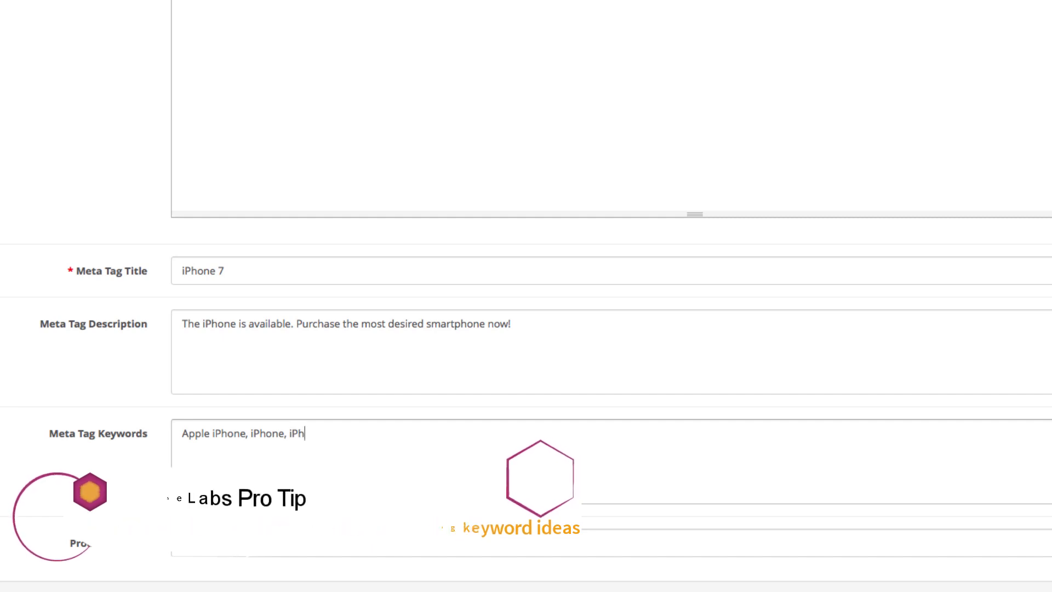
{"action": "type", "text": "one Price, "}
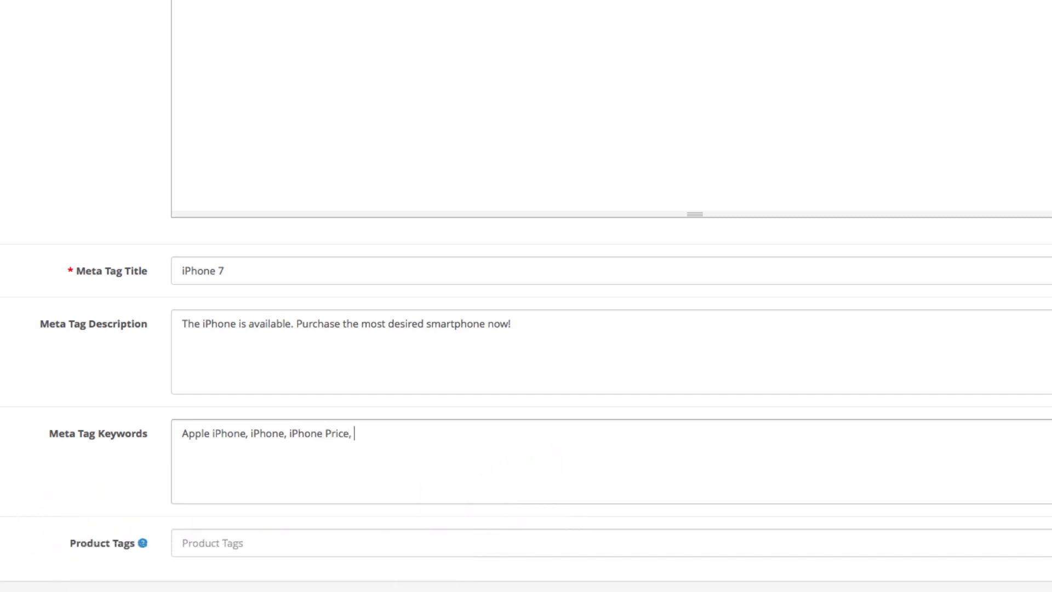
{"action": "type", "text": "iPhones for Sale, iPhone deals"}
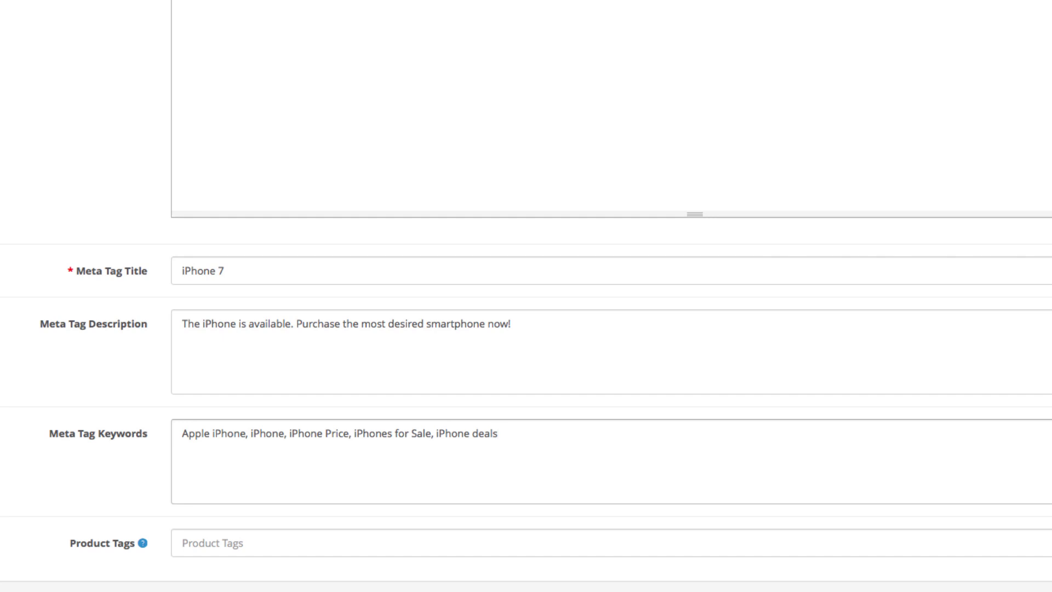
- Give the product the tags iPhone, iPhone 7, Apple, Smartphone and iOS
{"action": "left_click", "coordinate": [395, 534]}
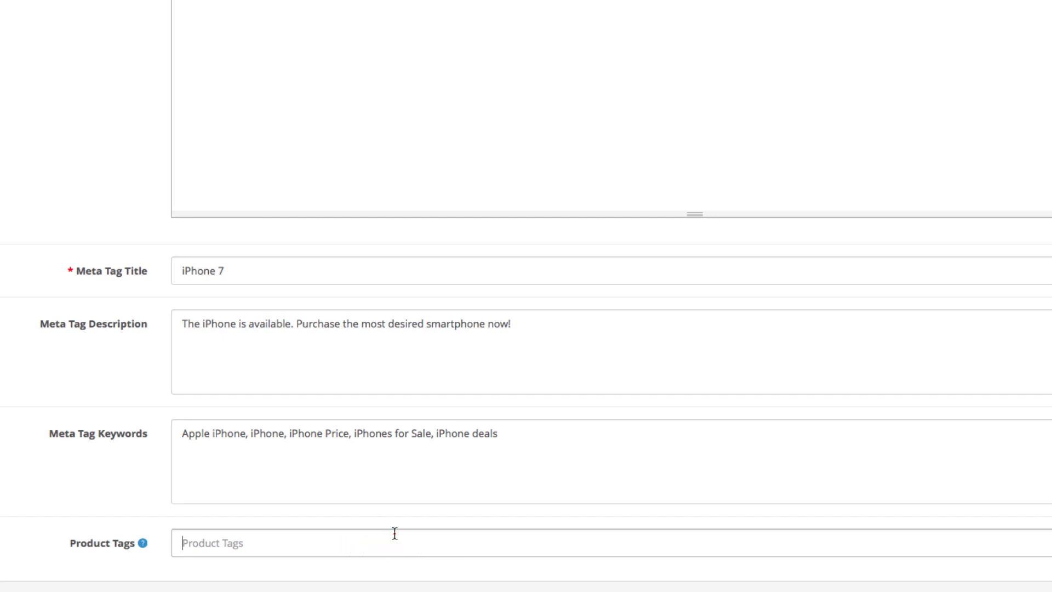
{"action": "type", "text": "iPhone, iPhone 7, Apple"}
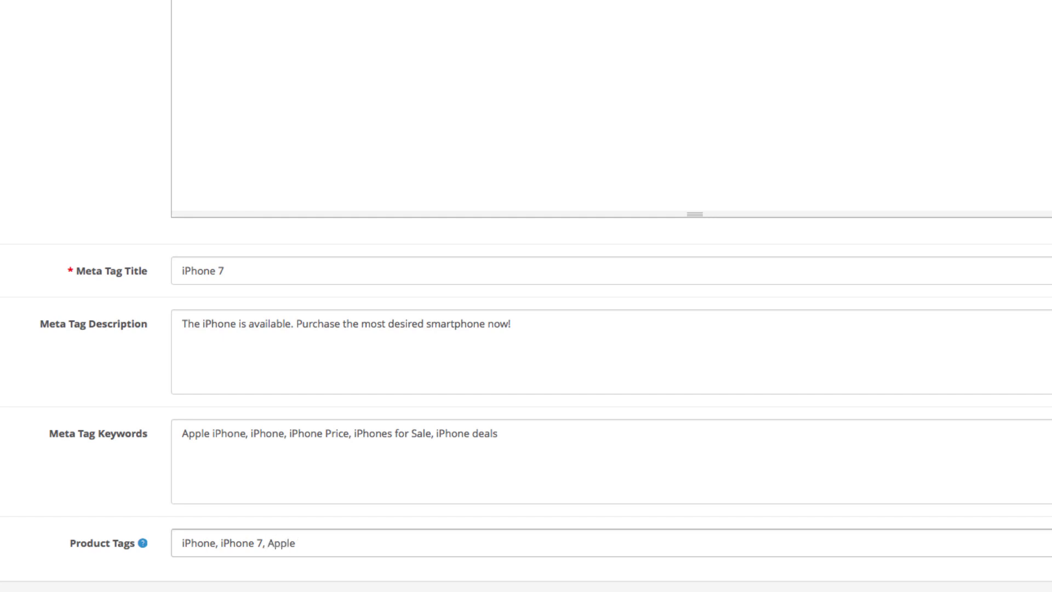
{"action": "type", "text": ", Smartphone, iOS"}
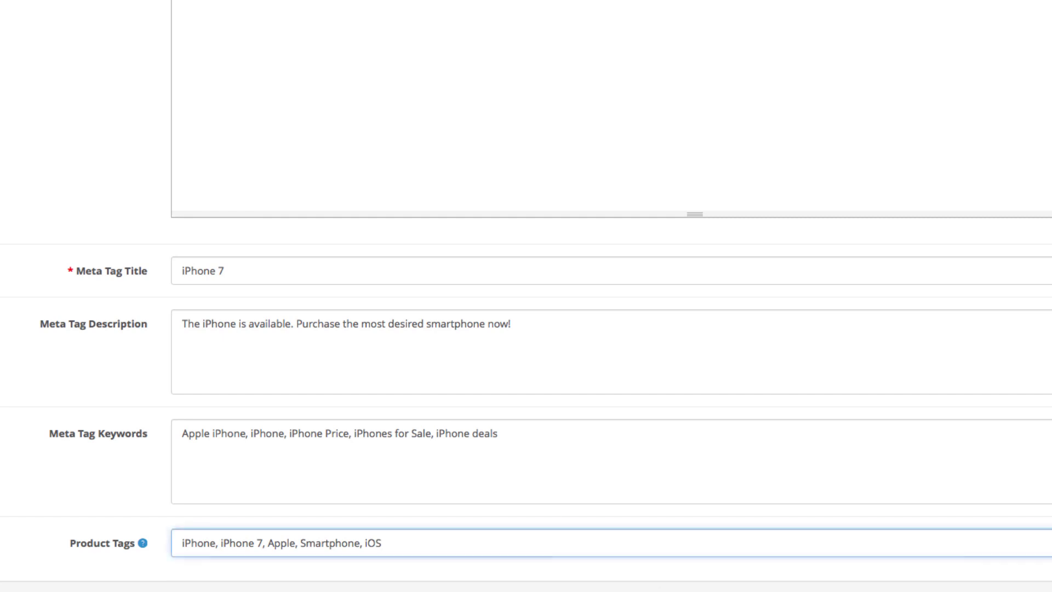
{"action": "scroll", "coordinate": [786, 411], "scroll_direction": "up", "scroll_amount": 5}
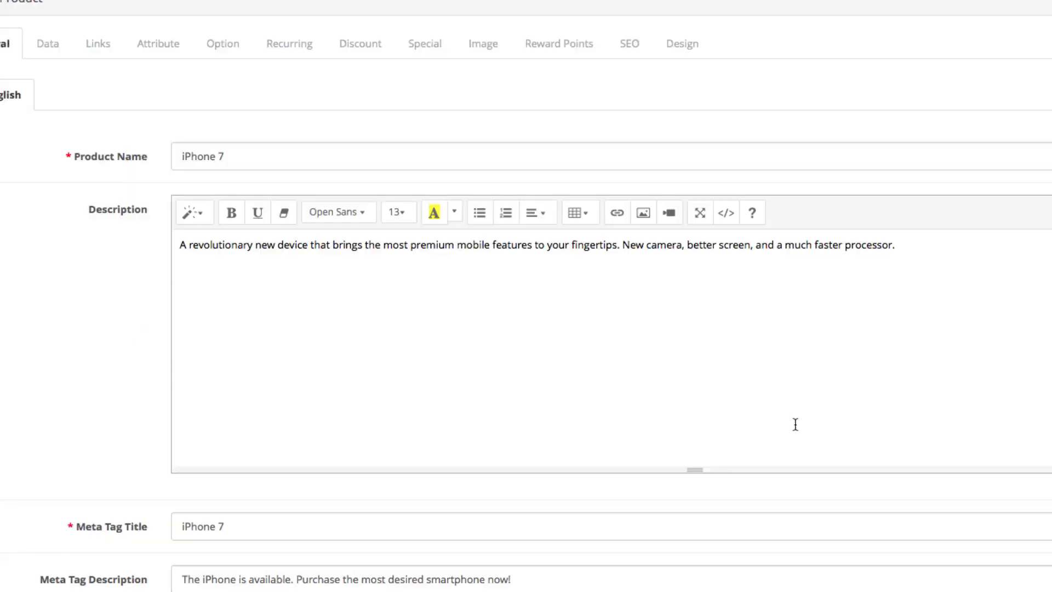
- Set the Model field on the Data tab to 'iPhone 7'
{"action": "left_click", "coordinate": [57, 44]}
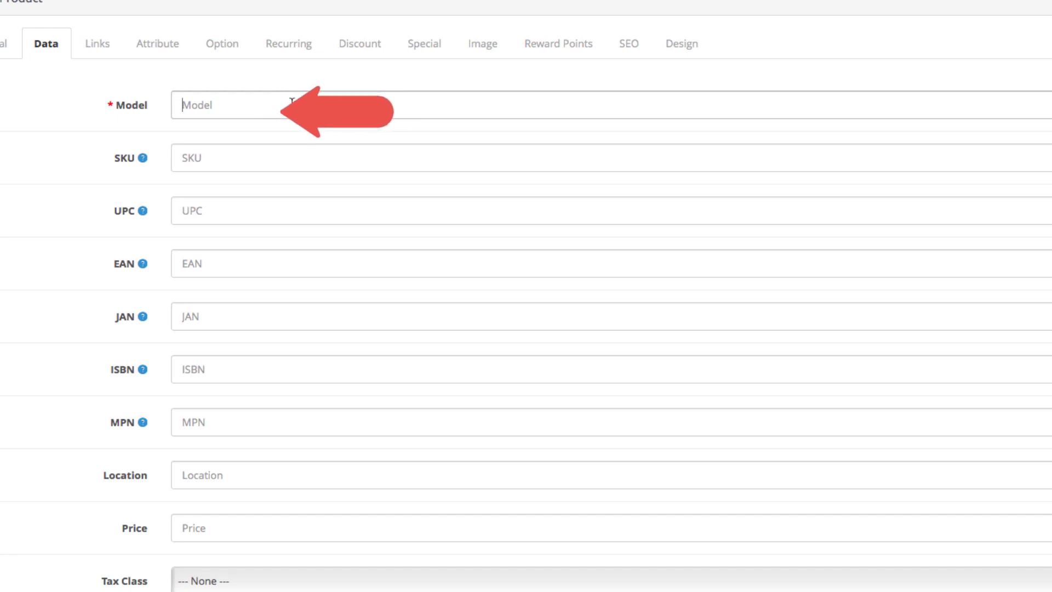
{"action": "type", "text": "iPhone 7"}
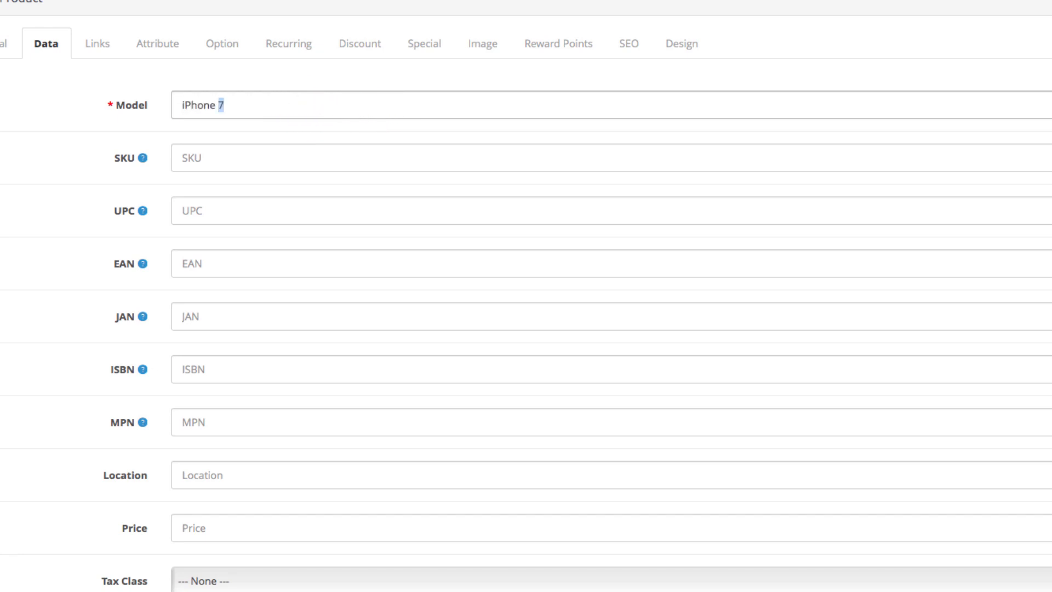
{"action": "type", "text": "7"}
{"action": "scroll", "coordinate": [469, 283], "scroll_direction": "down", "scroll_amount": 1}
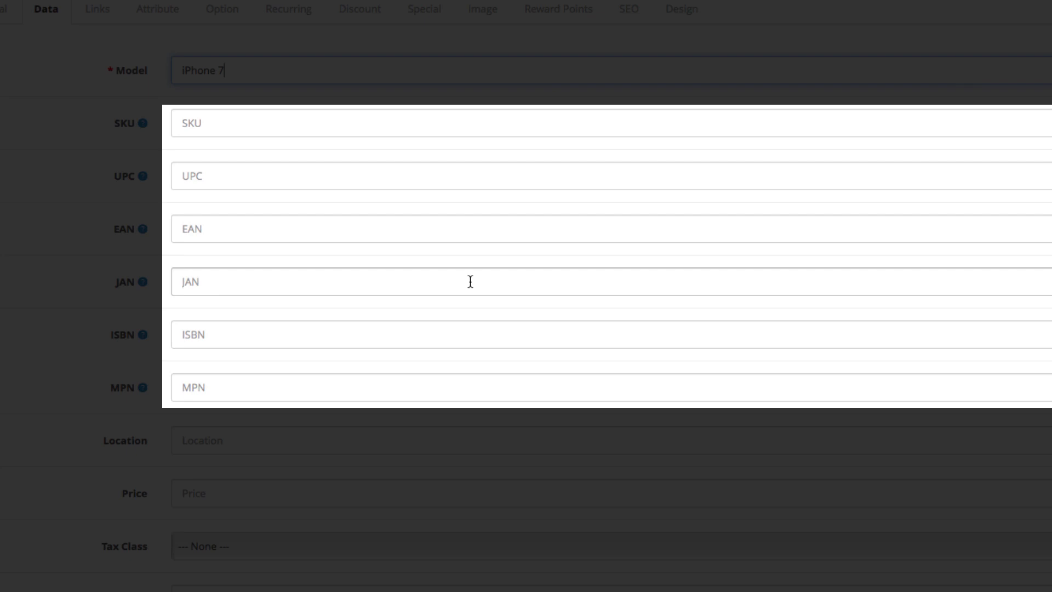
{"action": "scroll", "coordinate": [470, 281], "scroll_direction": "down", "scroll_amount": 2}
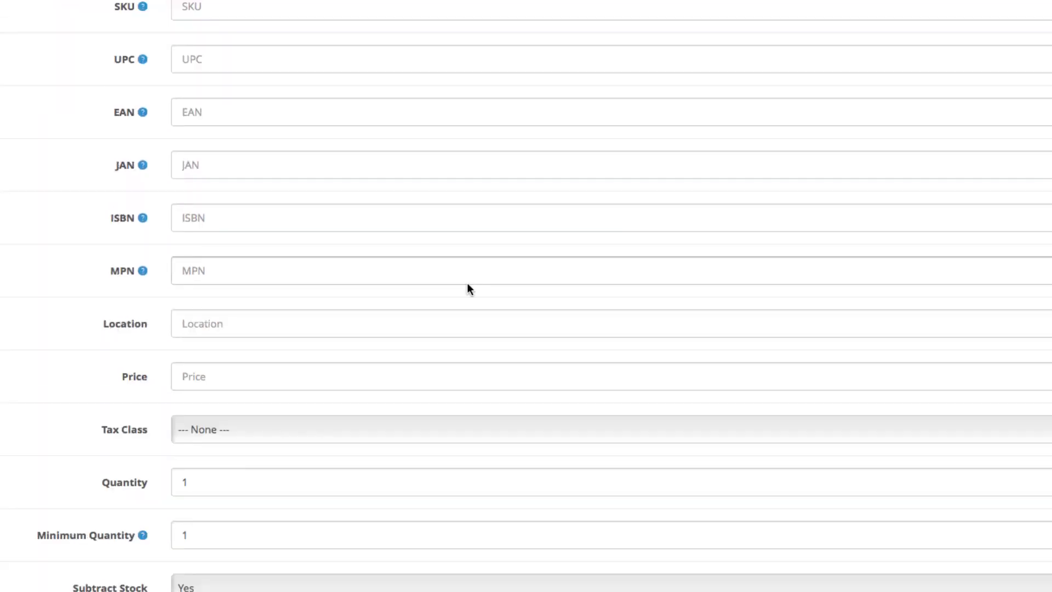
{"action": "left_click", "coordinate": [455, 324]}
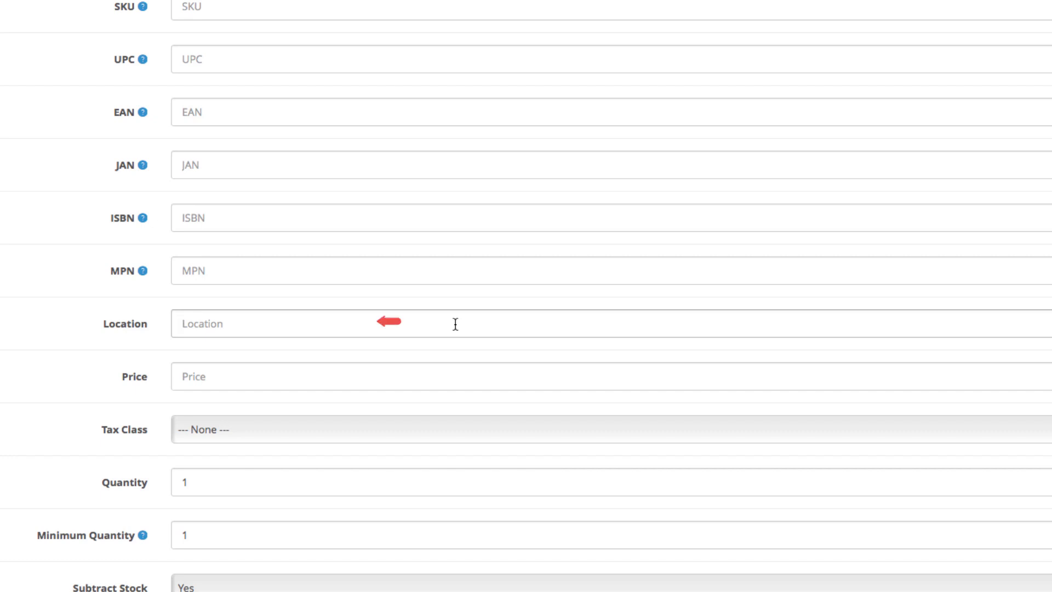
{"action": "scroll", "coordinate": [455, 324], "scroll_direction": "down", "scroll_amount": 1}
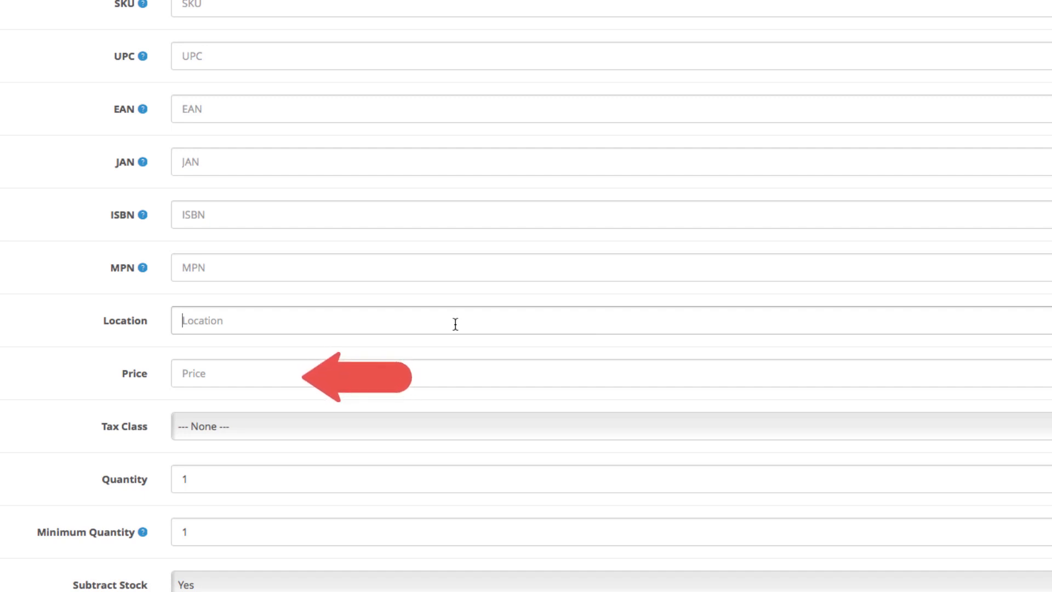
{"action": "scroll", "coordinate": [454, 324], "scroll_direction": "down", "scroll_amount": 1}
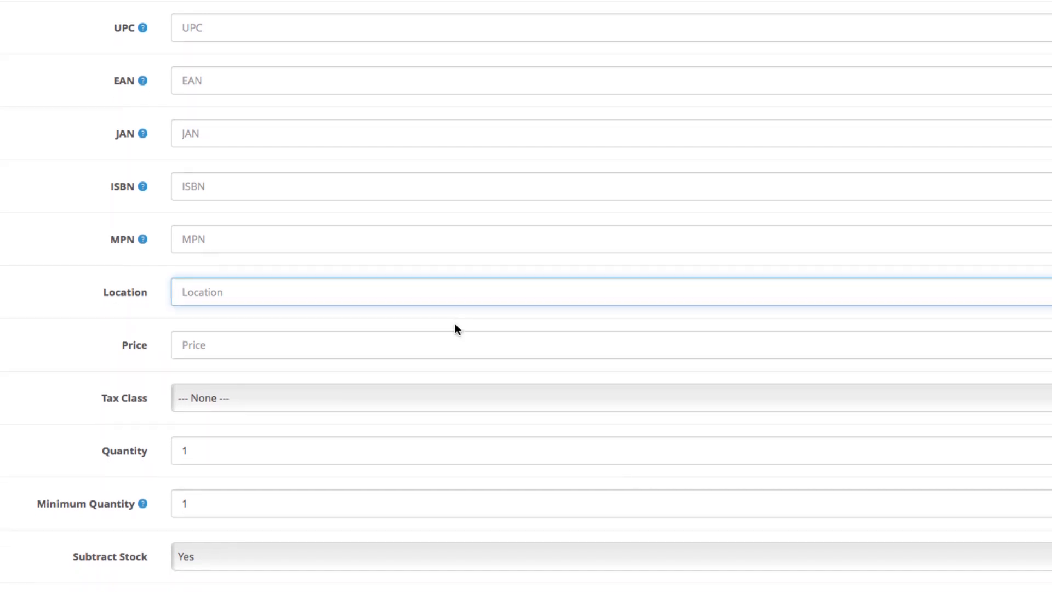
- Set the price to 499.98 with tax class Taxable Goods
{"action": "left_click", "coordinate": [443, 345]}
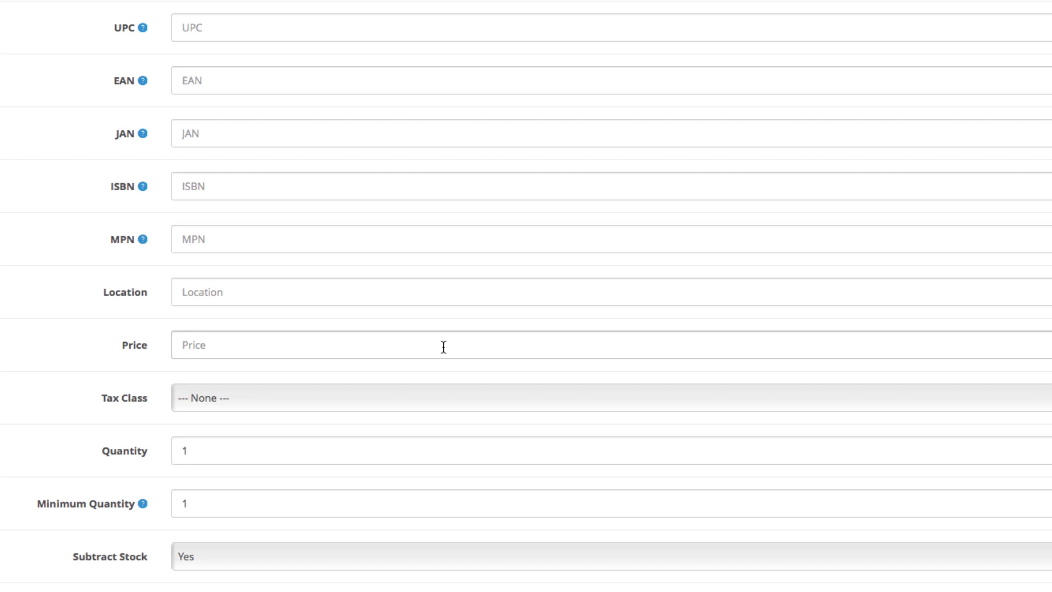
{"action": "type", "text": "499."}
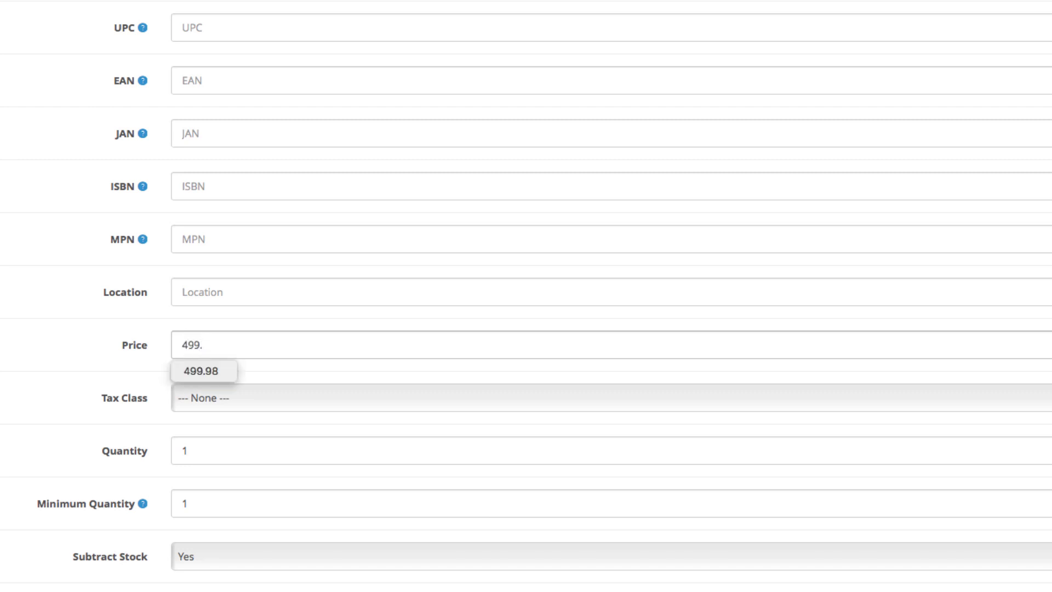
{"action": "type", "text": "98"}
{"action": "left_click", "coordinate": [104, 374]}
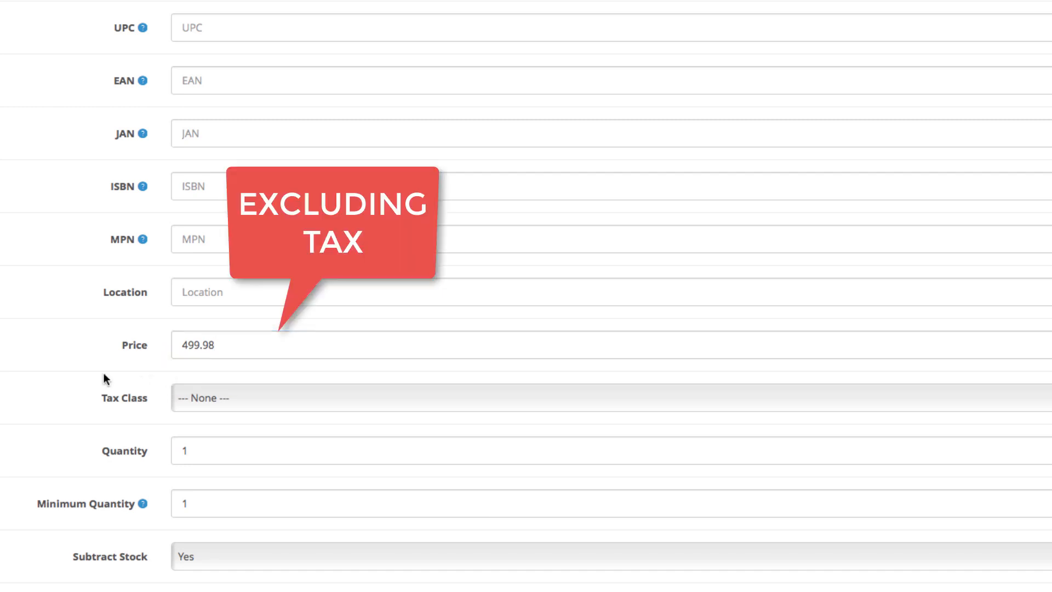
{"action": "scroll", "coordinate": [104, 374], "scroll_direction": "down", "scroll_amount": 1}
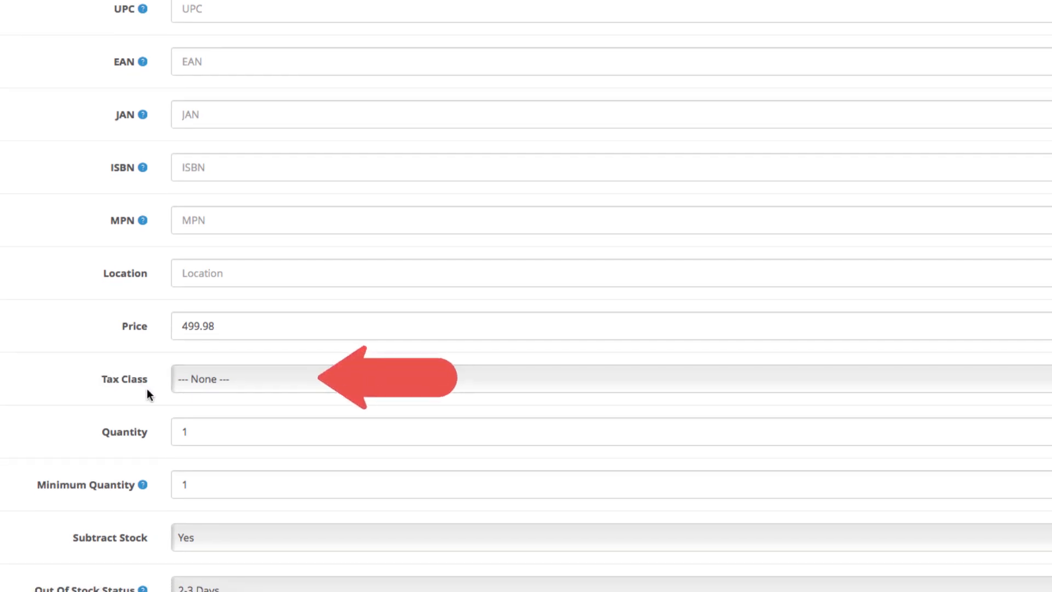
{"action": "left_click", "coordinate": [211, 377]}
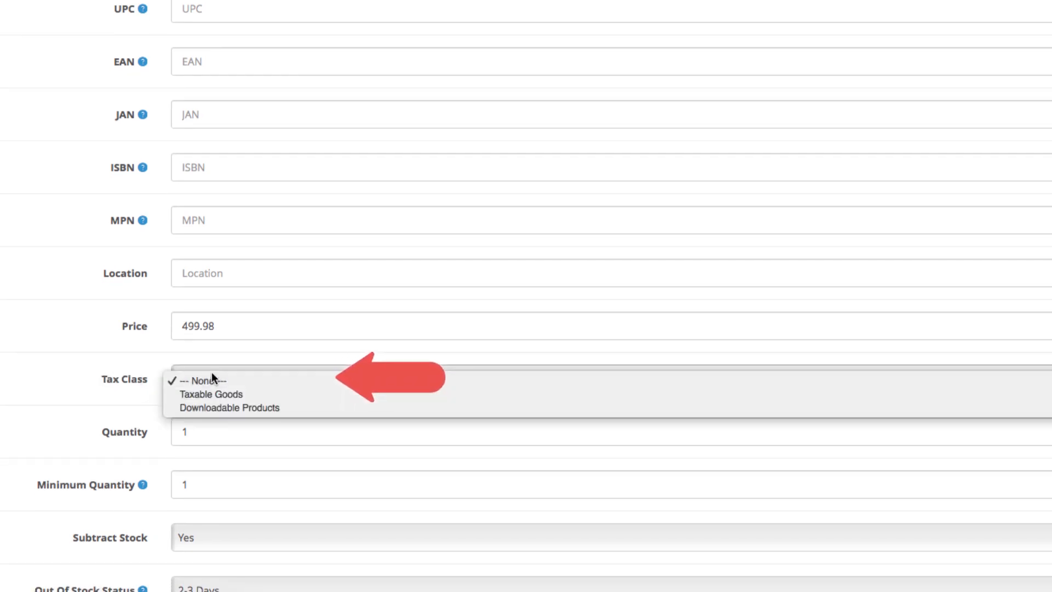
{"action": "left_click", "coordinate": [256, 394]}
- Change the stock quantity to 50, leaving Minimum Quantity at 1
{"action": "scroll", "coordinate": [256, 393], "scroll_direction": "down", "scroll_amount": 4}
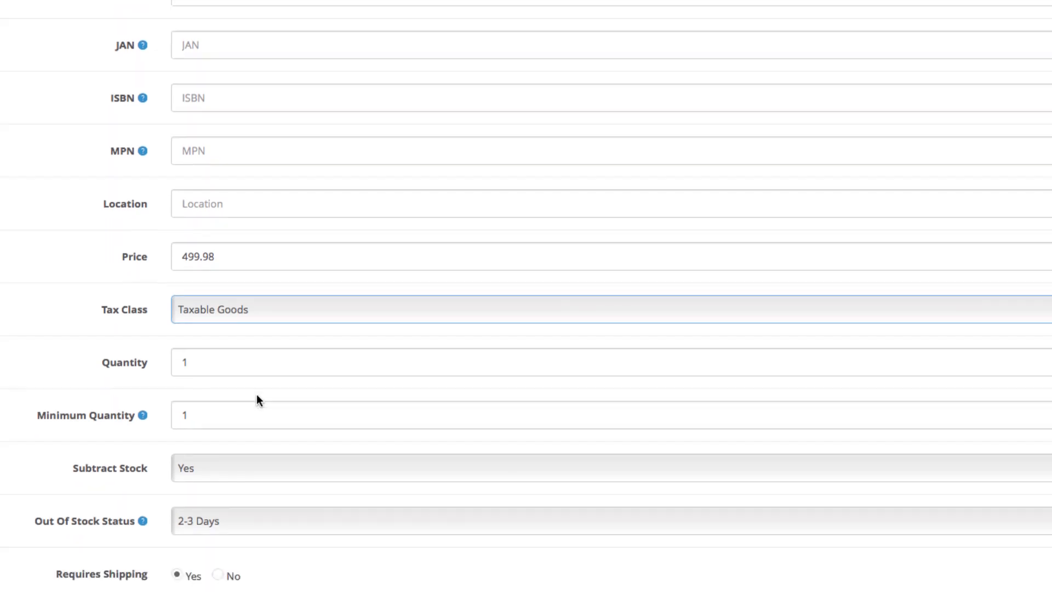
{"action": "scroll", "coordinate": [256, 393], "scroll_direction": "down", "scroll_amount": 1}
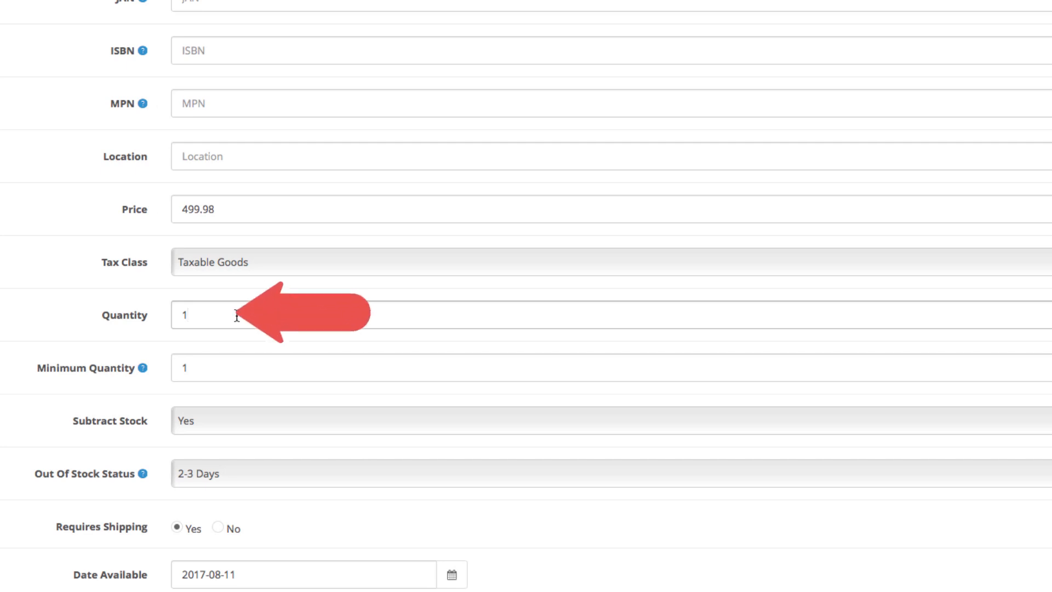
{"action": "key", "text": "BackSpace"}
{"action": "type", "text": "50"}
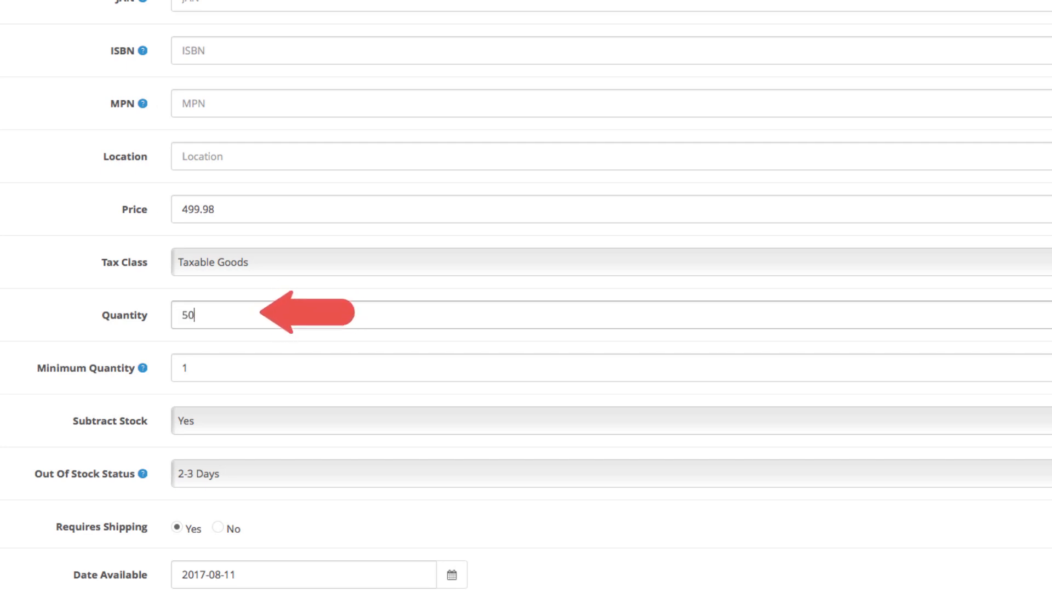
{"action": "left_click", "coordinate": [223, 343]}
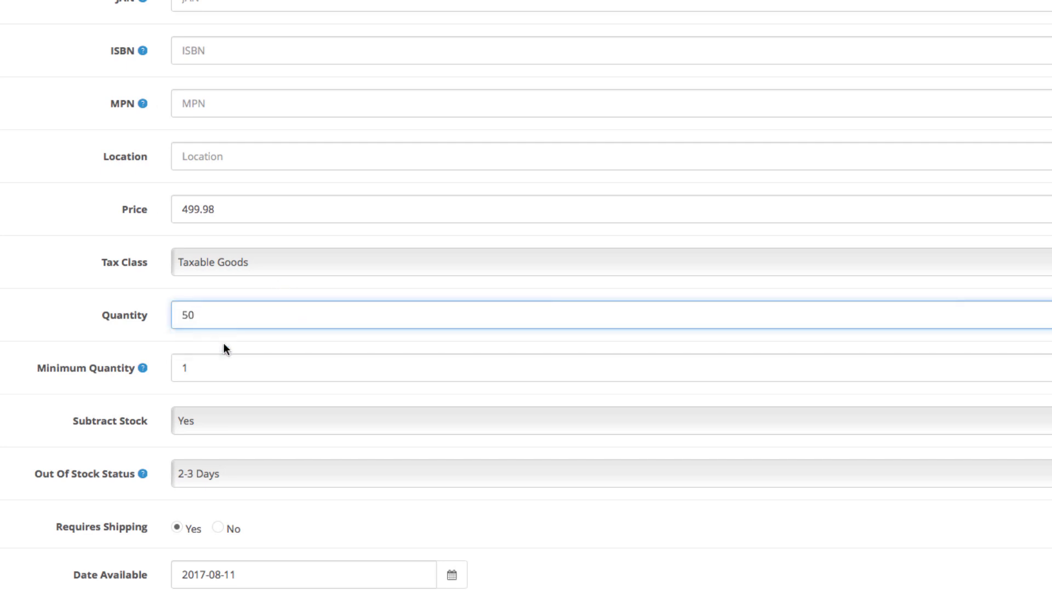
{"action": "scroll", "coordinate": [222, 343], "scroll_direction": "down", "scroll_amount": 1}
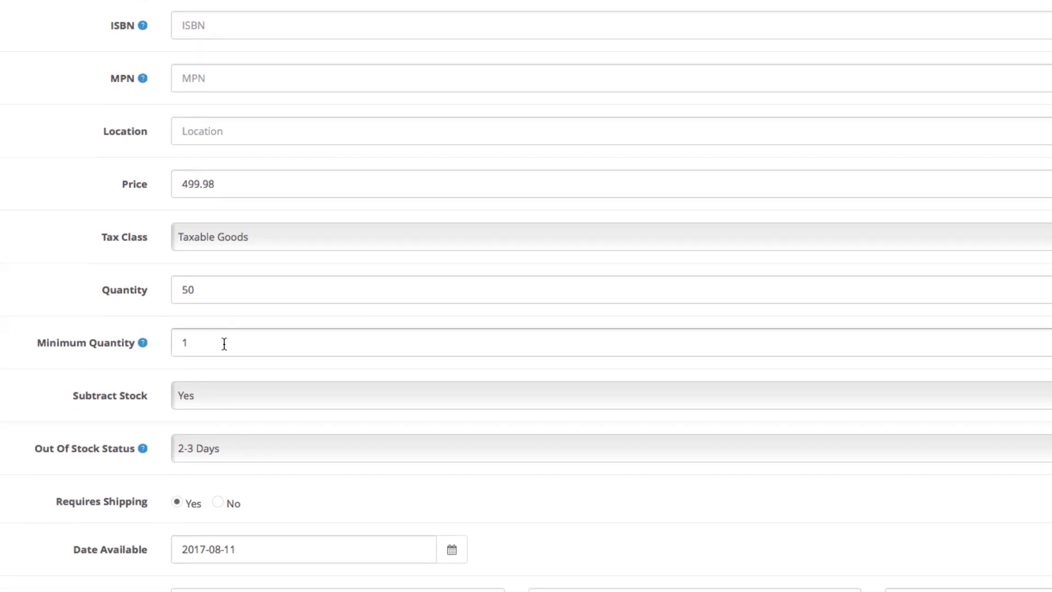
{"action": "left_click", "coordinate": [224, 343]}
{"action": "scroll", "coordinate": [224, 344], "scroll_direction": "down", "scroll_amount": 3}
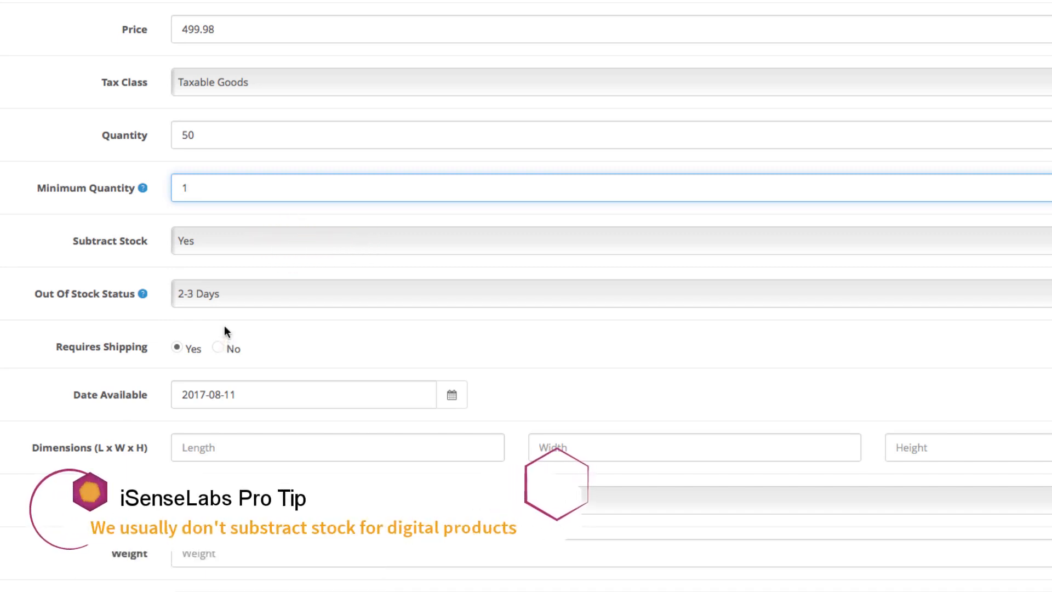
- Keep Subtract Stock at Yes and set Out Of Stock Status to In Stock
{"action": "left_click", "coordinate": [245, 237]}
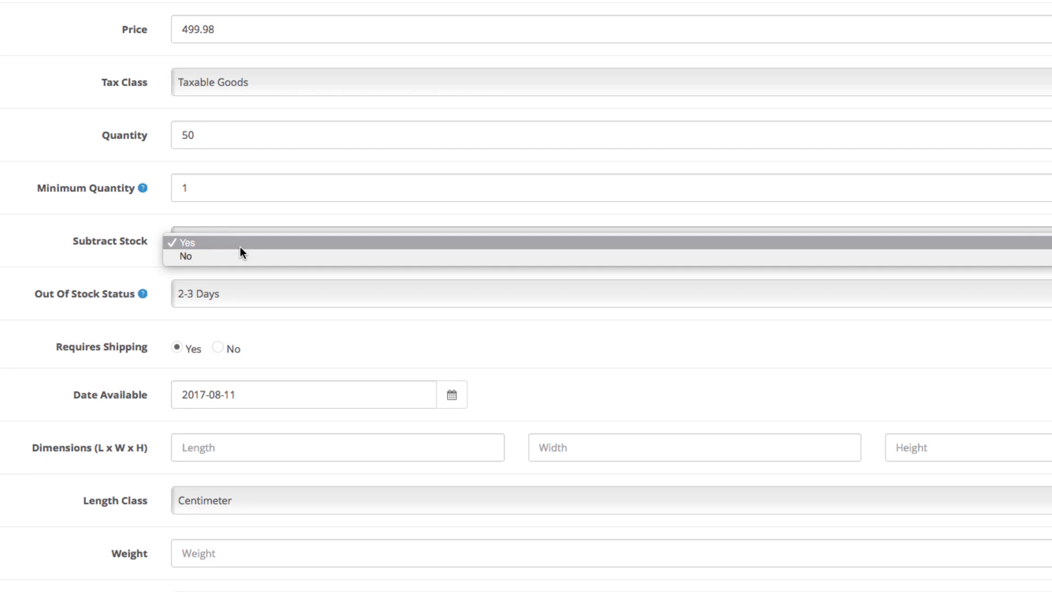
{"action": "left_click", "coordinate": [239, 246]}
{"action": "scroll", "coordinate": [239, 247], "scroll_direction": "down", "scroll_amount": 2}
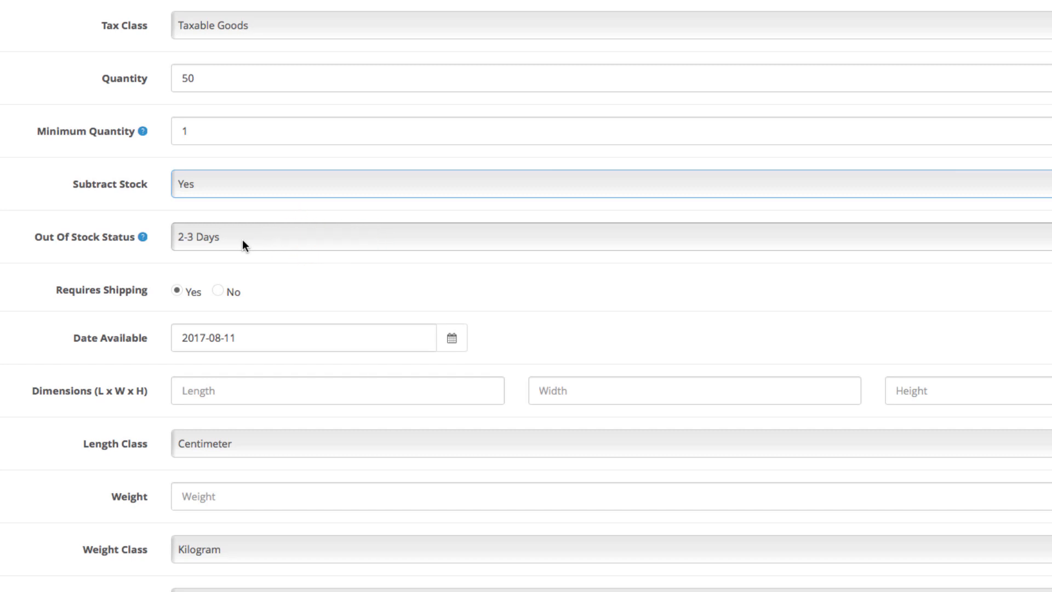
{"action": "left_click", "coordinate": [243, 241]}
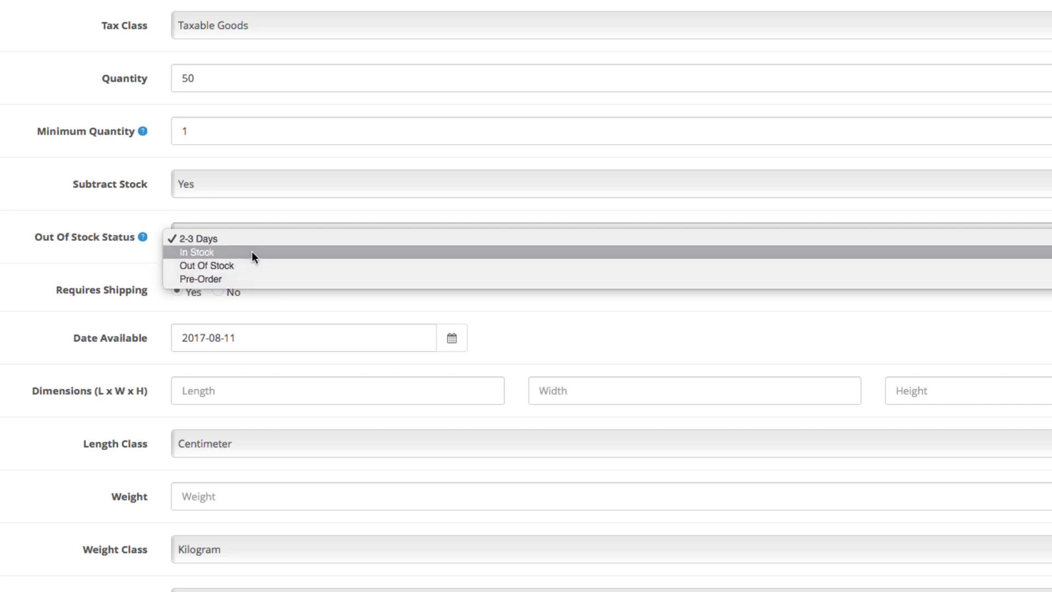
{"action": "left_click", "coordinate": [252, 253]}
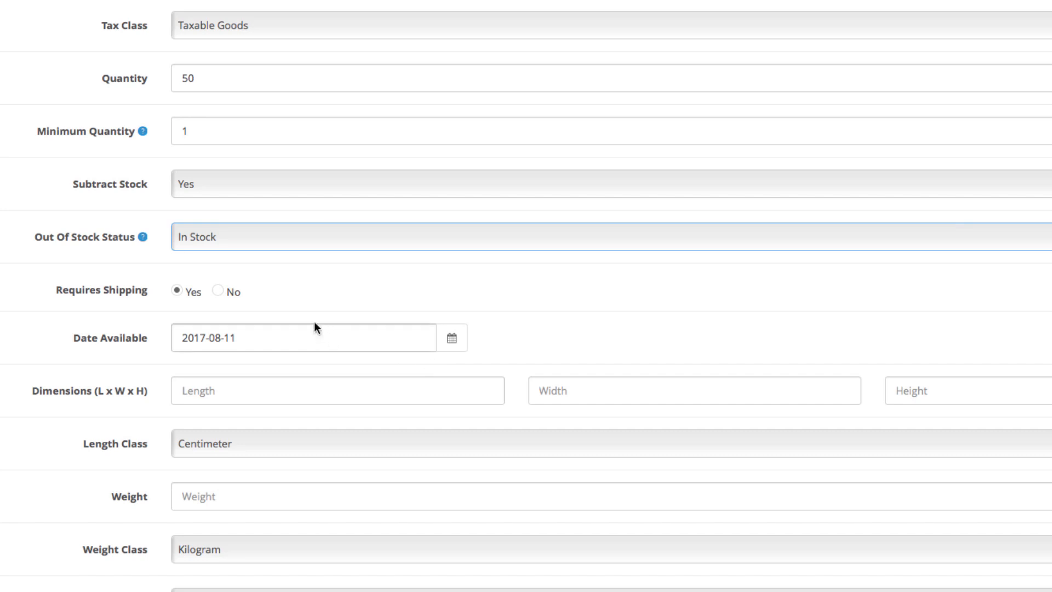
- Keep Requires Shipping at Yes and bring up the Date Available calendar
{"action": "left_click", "coordinate": [219, 287]}
{"action": "left_click", "coordinate": [177, 291]}
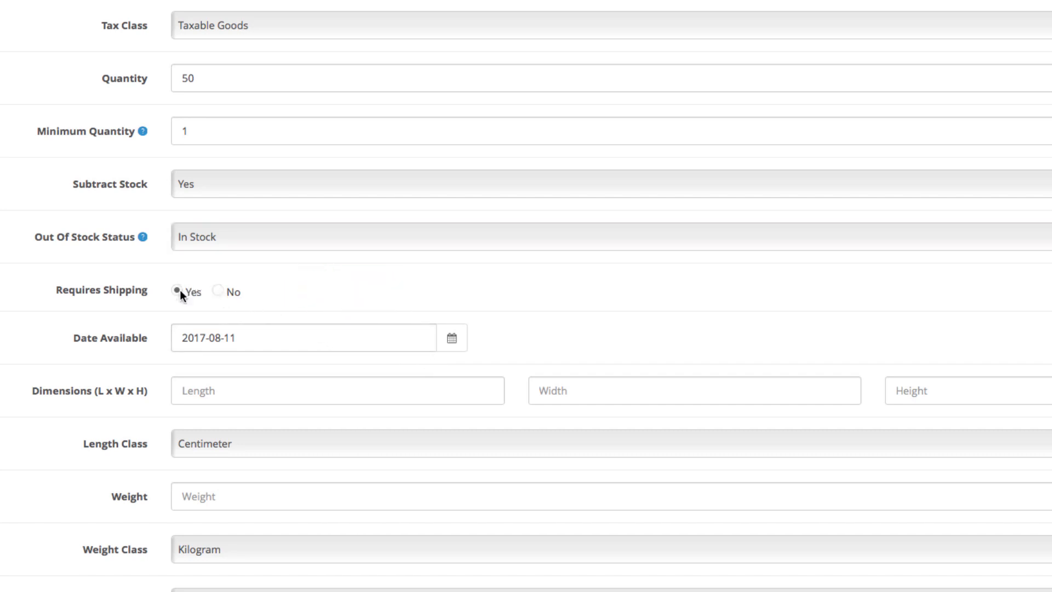
{"action": "left_click", "coordinate": [453, 339]}
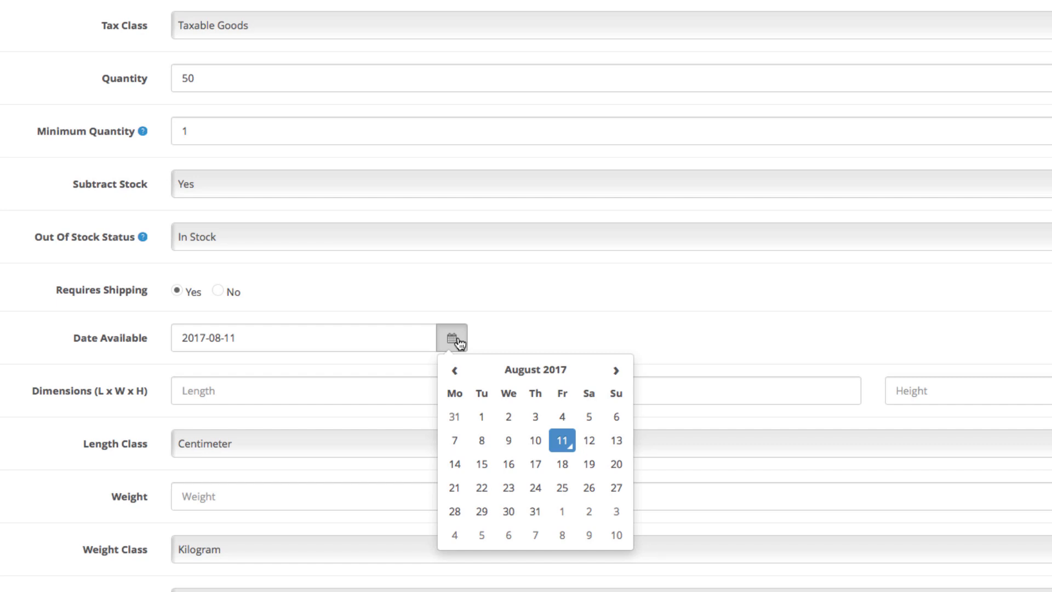
- Keep Date Available 2017-08-11, Status Enabled and Sort Order 1
{"action": "left_click", "coordinate": [458, 342]}
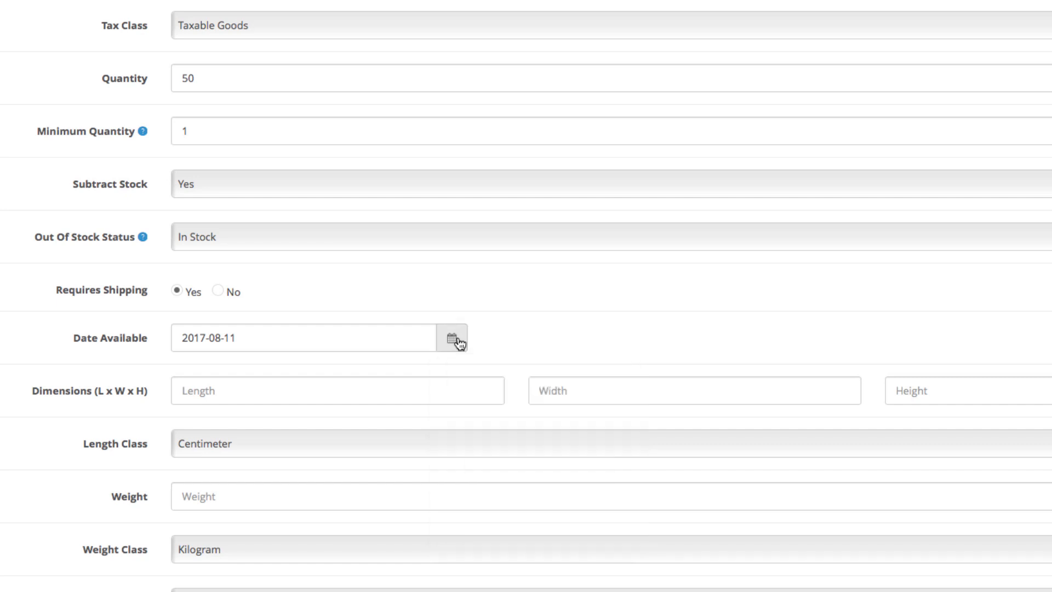
{"action": "scroll", "coordinate": [459, 340], "scroll_direction": "down", "scroll_amount": 2}
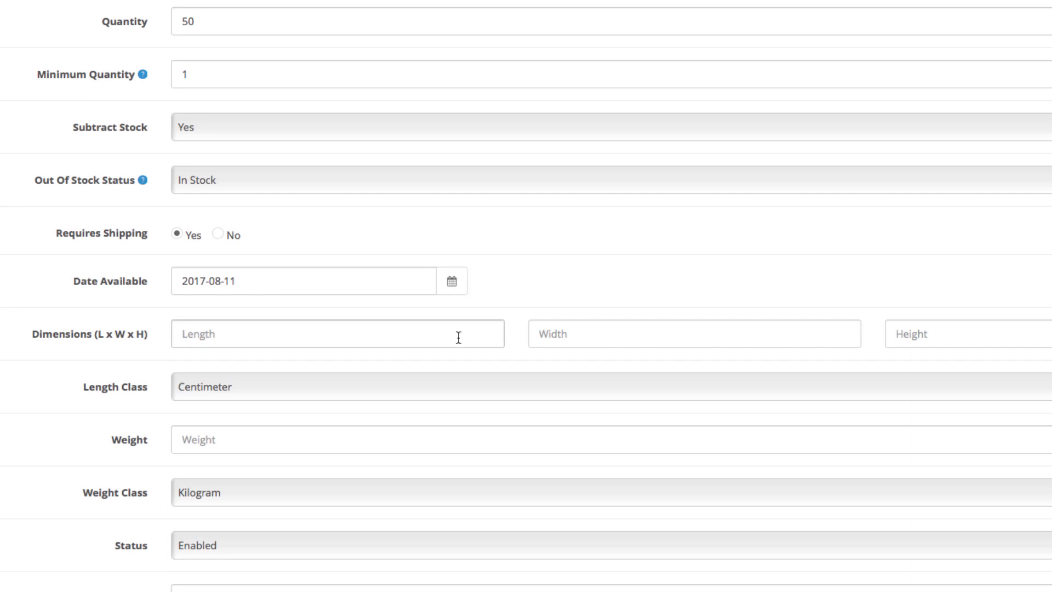
{"action": "scroll", "coordinate": [458, 337], "scroll_direction": "down", "scroll_amount": 3}
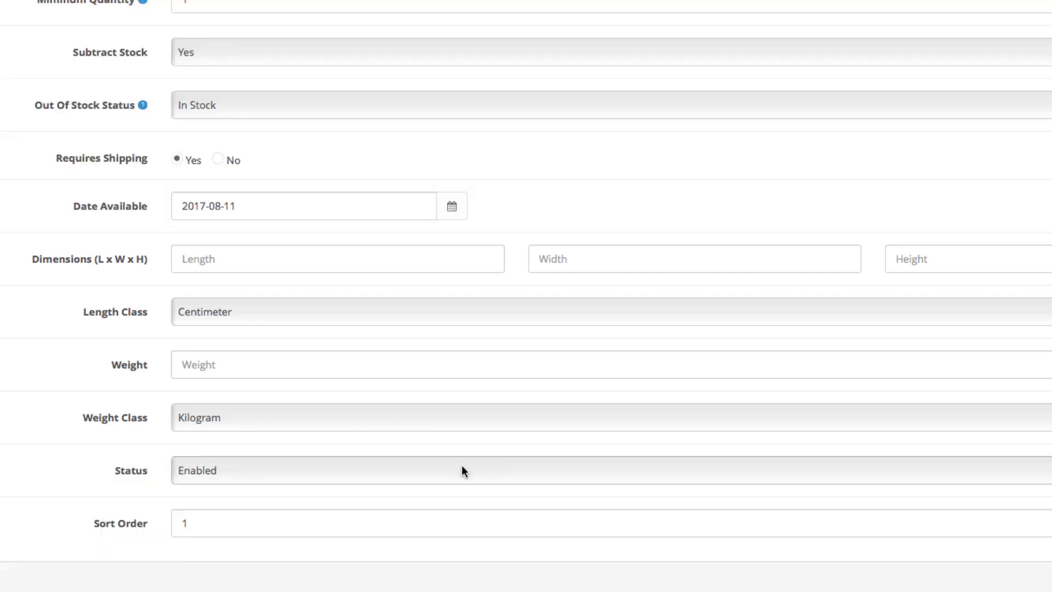
{"action": "left_click", "coordinate": [462, 470]}
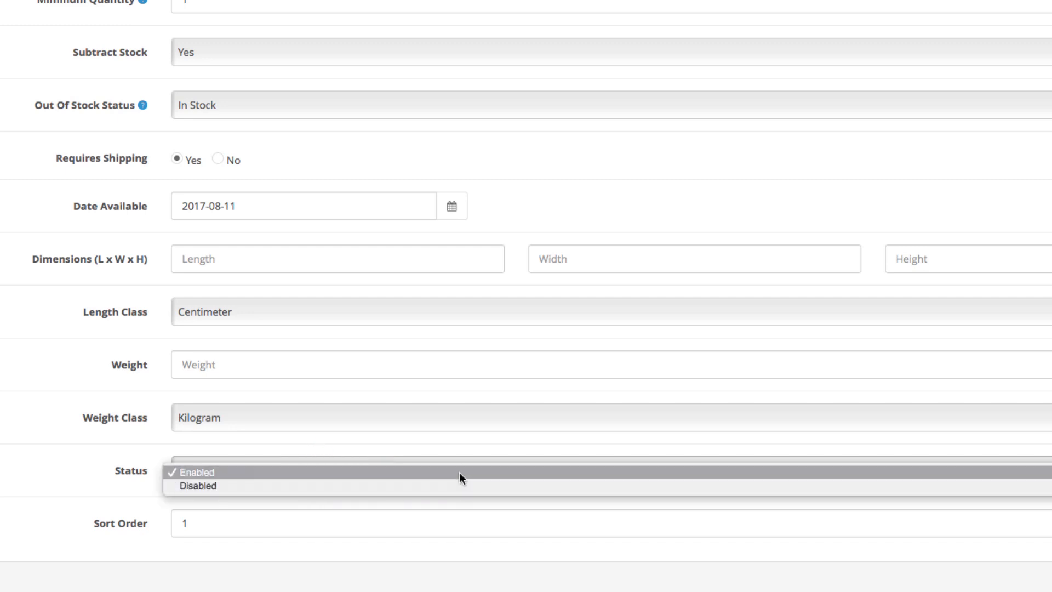
{"action": "left_click", "coordinate": [460, 475]}
{"action": "left_click", "coordinate": [463, 517]}
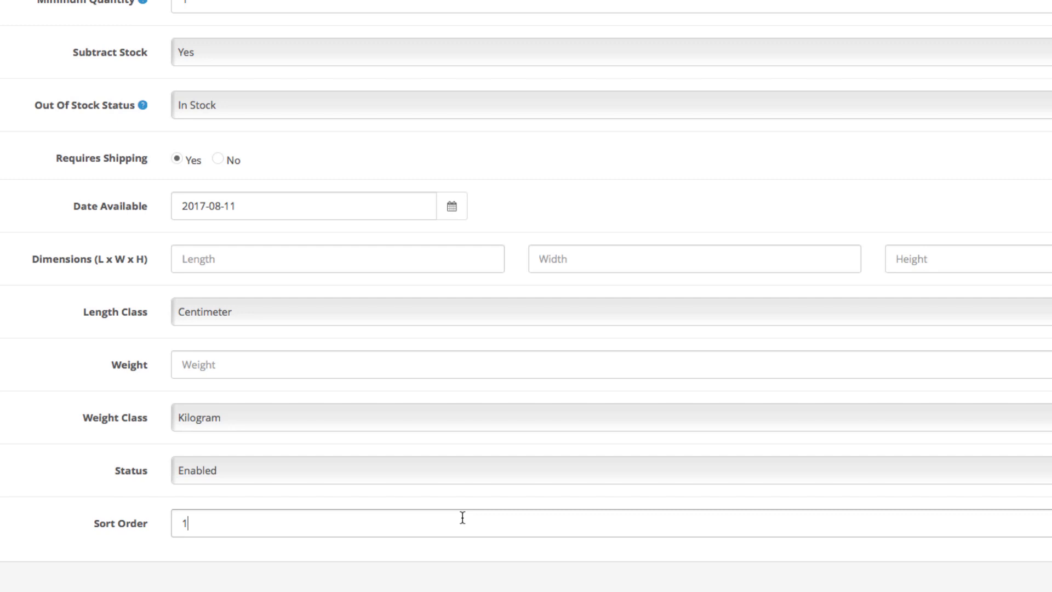
{"action": "scroll", "coordinate": [462, 517], "scroll_direction": "up", "scroll_amount": 5}
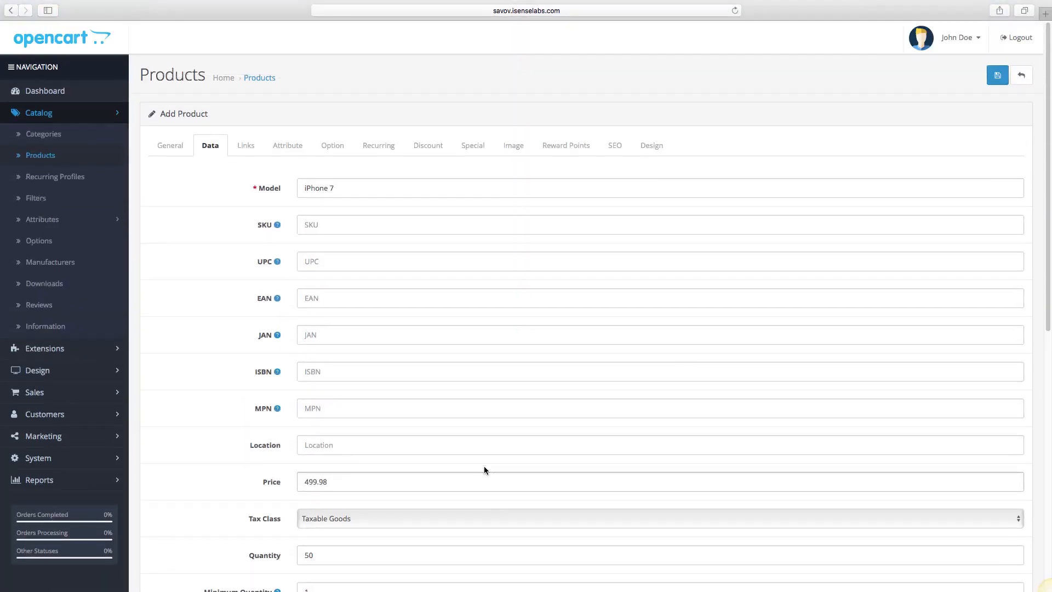
- Set the product's manufacturer to Apple on the Links tab
{"action": "left_click", "coordinate": [246, 146]}
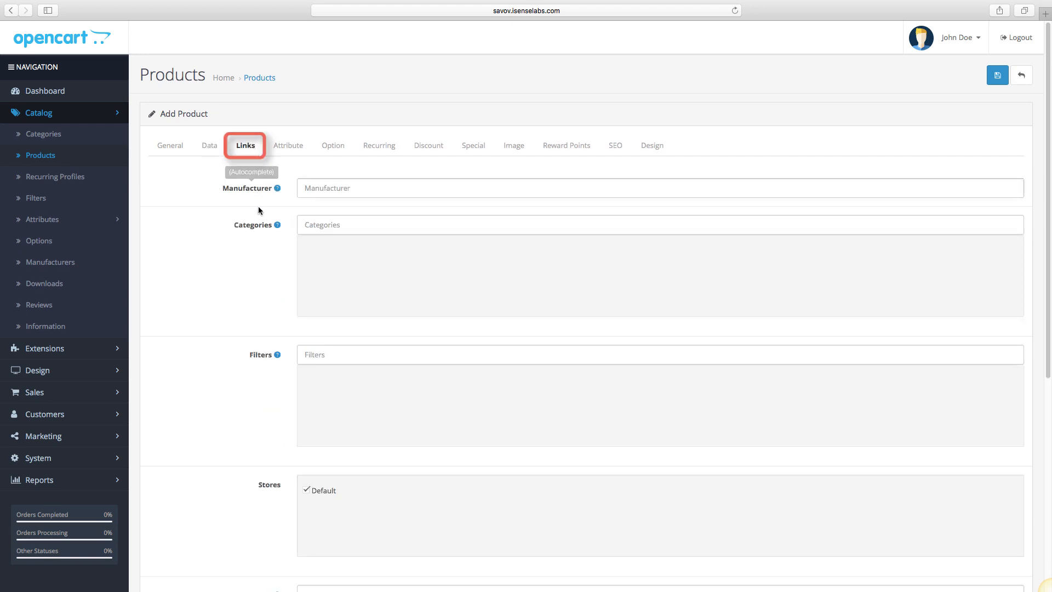
{"action": "scroll", "coordinate": [279, 280], "scroll_direction": "down", "scroll_amount": 2}
{"action": "scroll", "coordinate": [280, 282], "scroll_direction": "down", "scroll_amount": 2}
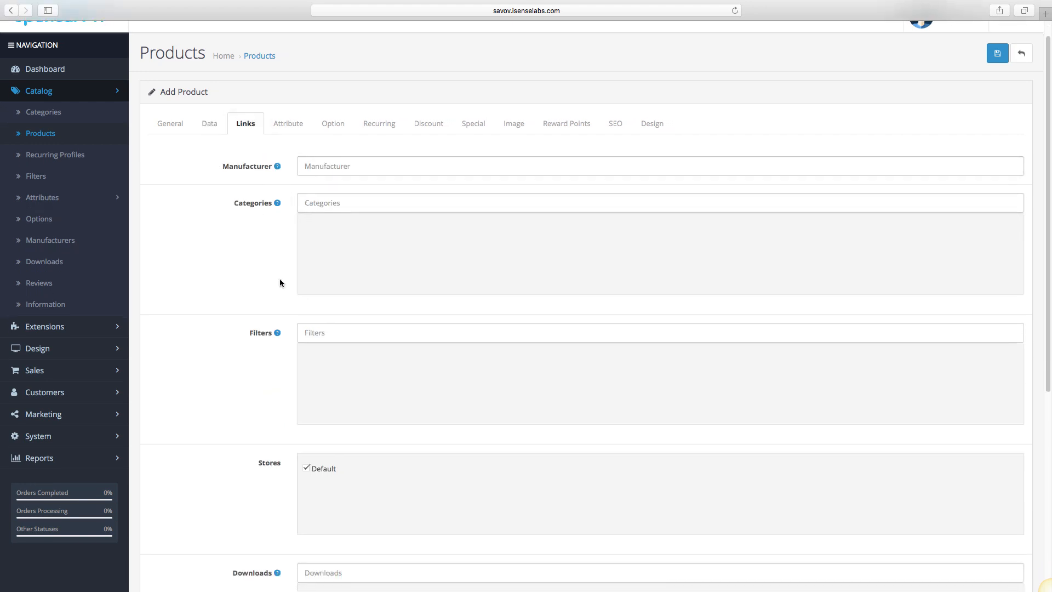
{"action": "scroll", "coordinate": [279, 281], "scroll_direction": "down", "scroll_amount": 3}
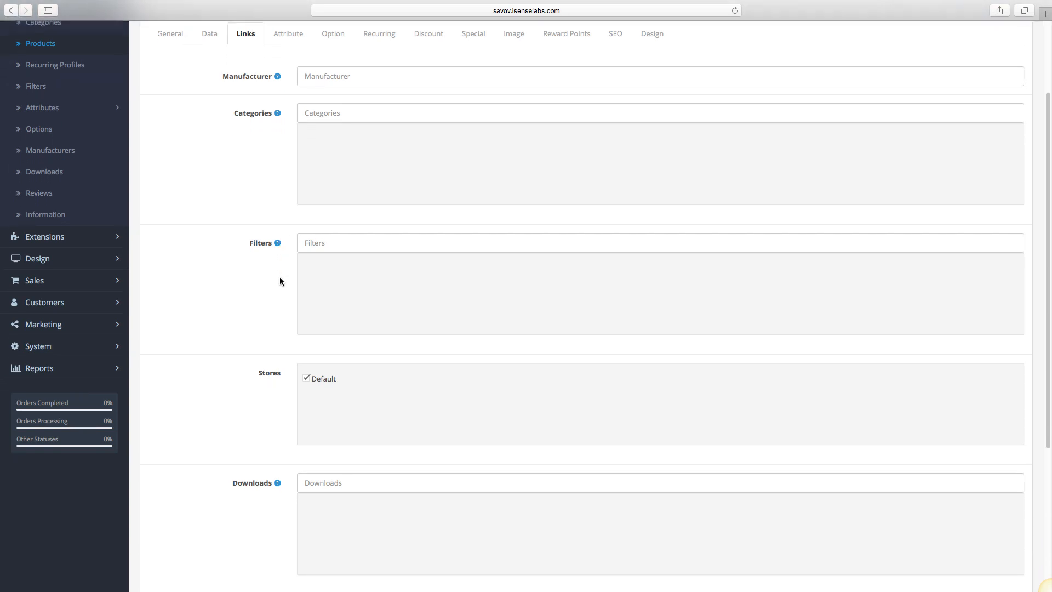
{"action": "left_click", "coordinate": [356, 75]}
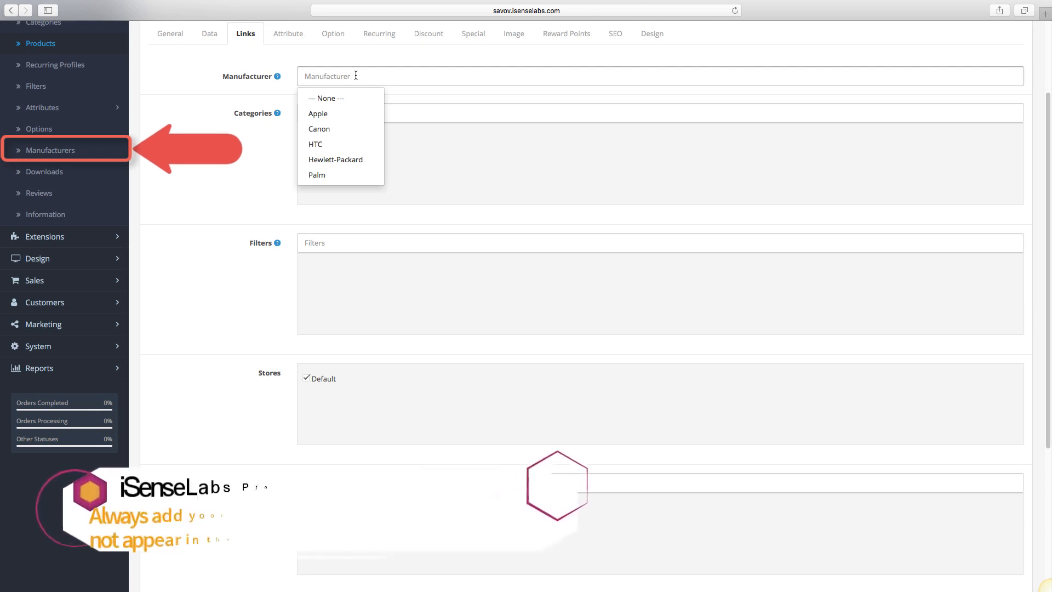
{"action": "type", "text": "Apple"}
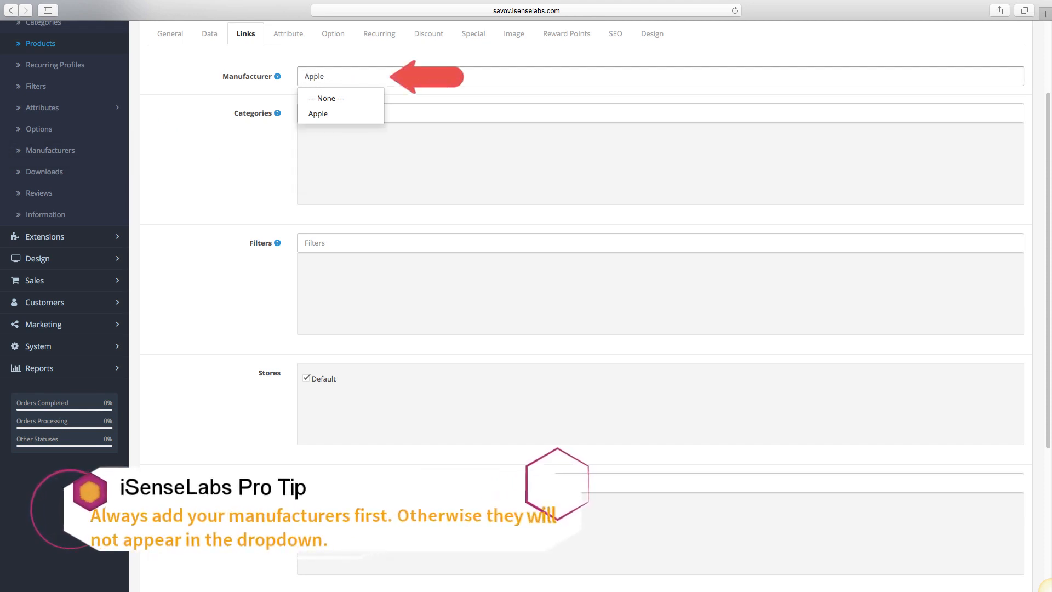
{"action": "left_click", "coordinate": [348, 115]}
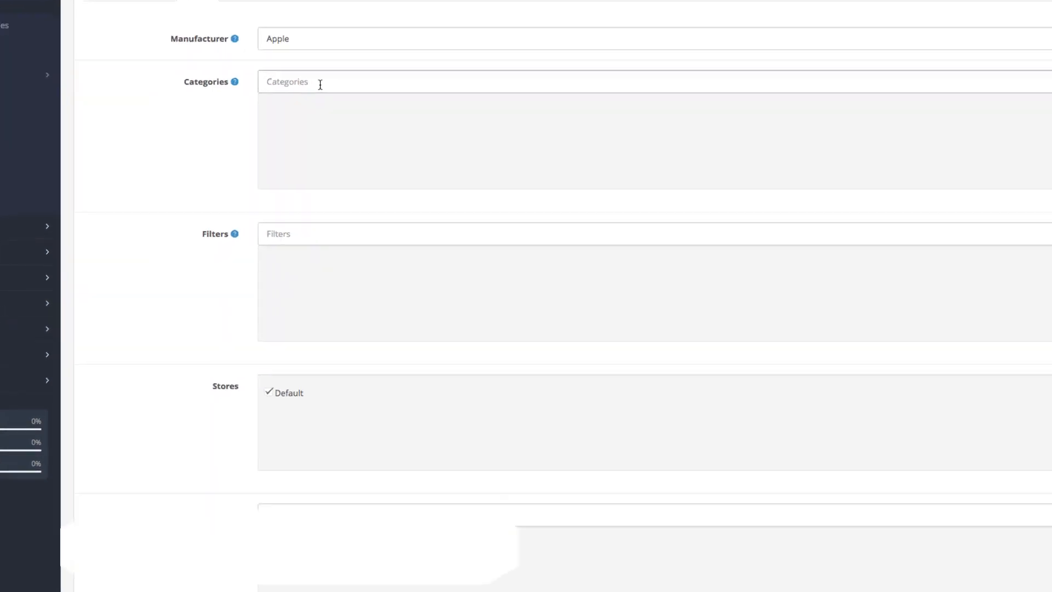
- Add the product to the Phones & PDAs category
{"action": "left_click", "coordinate": [290, 53]}
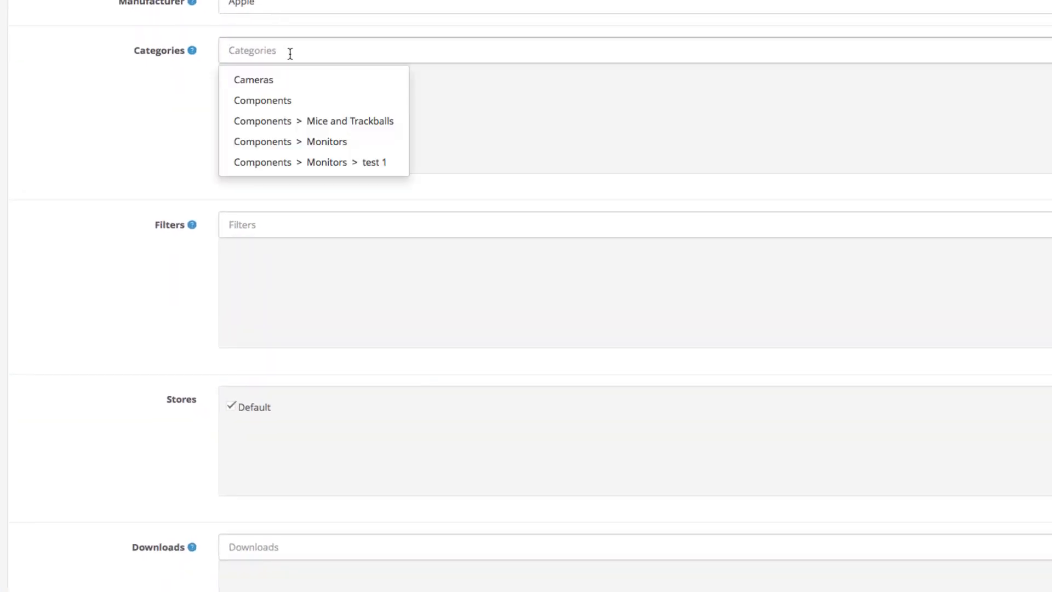
{"action": "type", "text": "ph"}
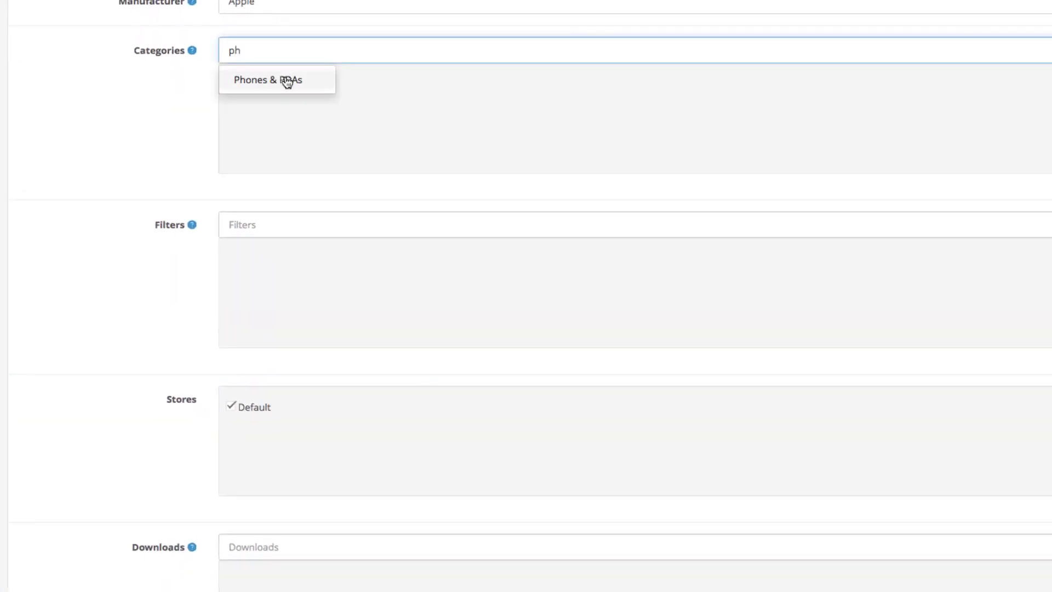
{"action": "left_click", "coordinate": [284, 80]}
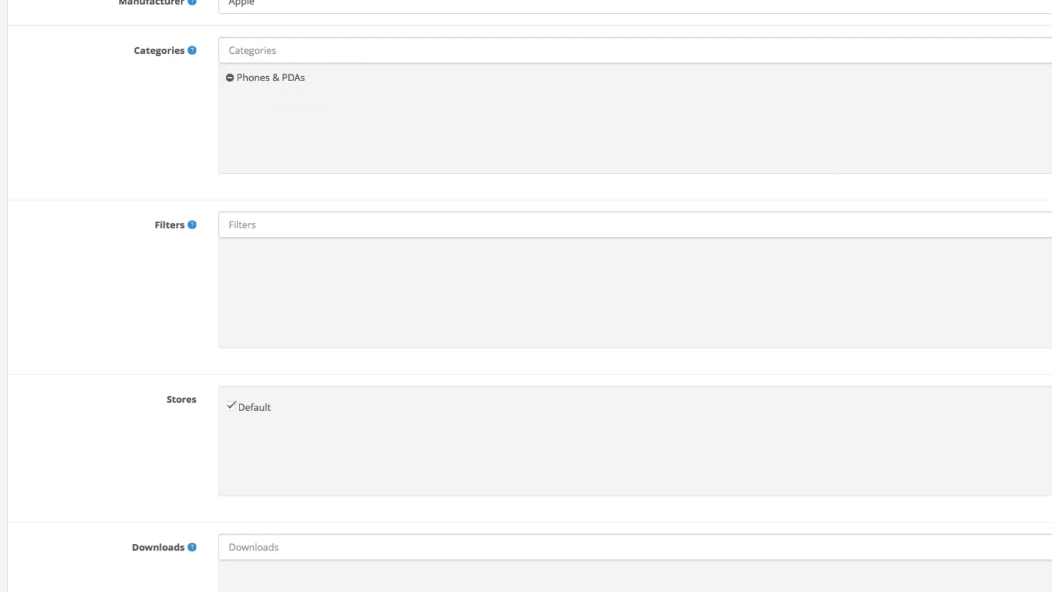
{"action": "scroll", "coordinate": [326, 181], "scroll_direction": "down", "scroll_amount": 1}
{"action": "left_click", "coordinate": [288, 215]}
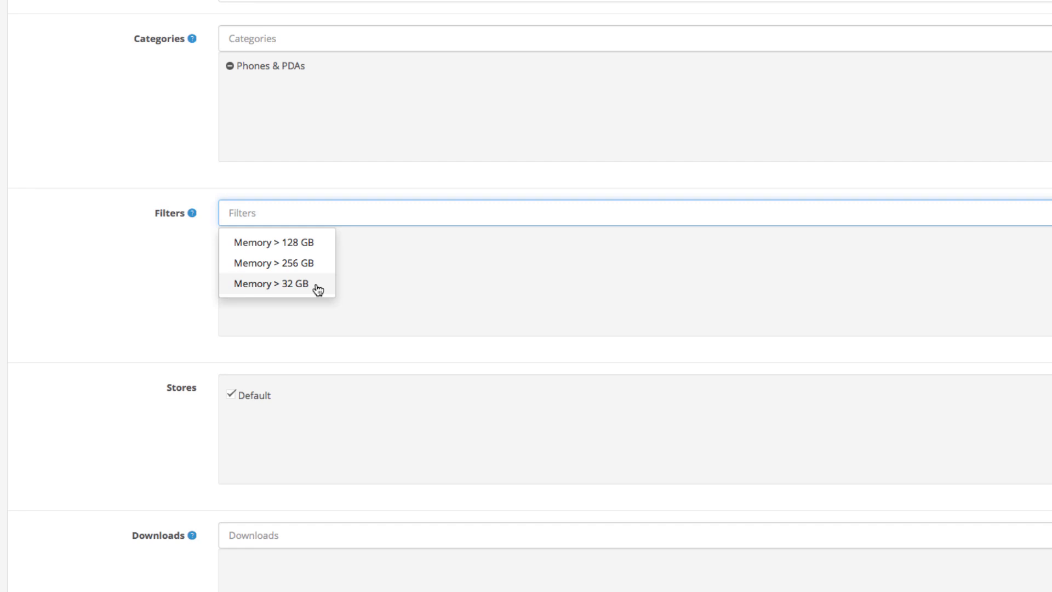
- Add the Memory filters 32 GB, 128 GB and 256 GB
{"action": "left_click", "coordinate": [307, 284]}
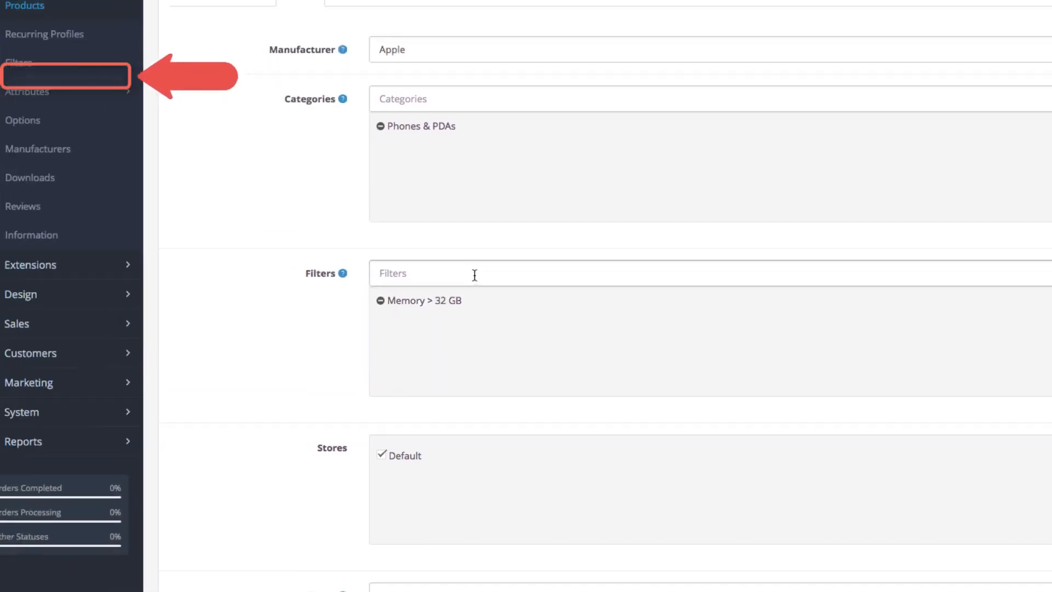
{"action": "left_click", "coordinate": [325, 214]}
{"action": "left_click", "coordinate": [495, 315]}
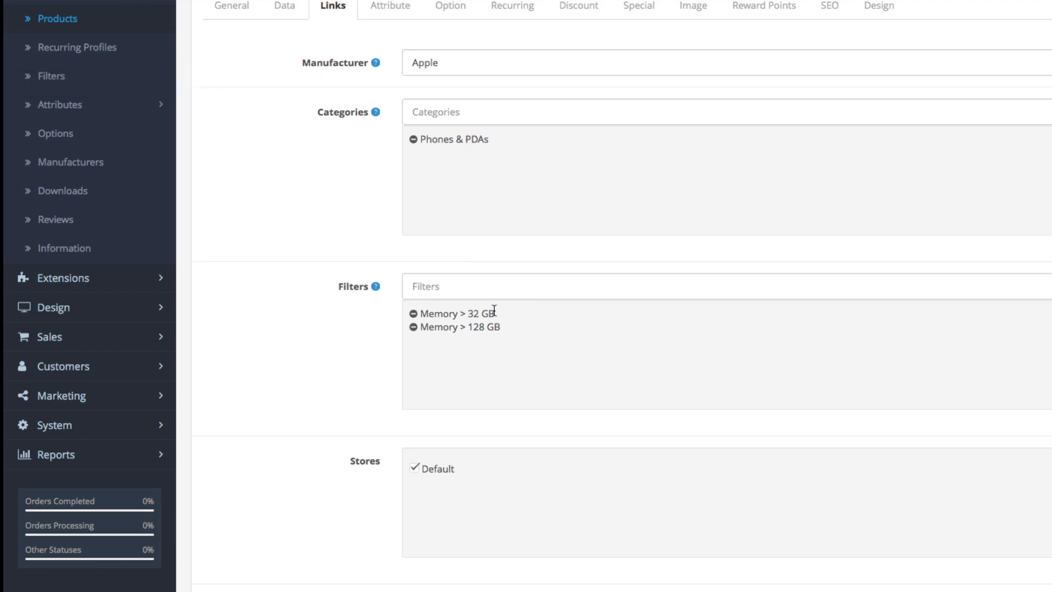
{"action": "left_click", "coordinate": [497, 281]}
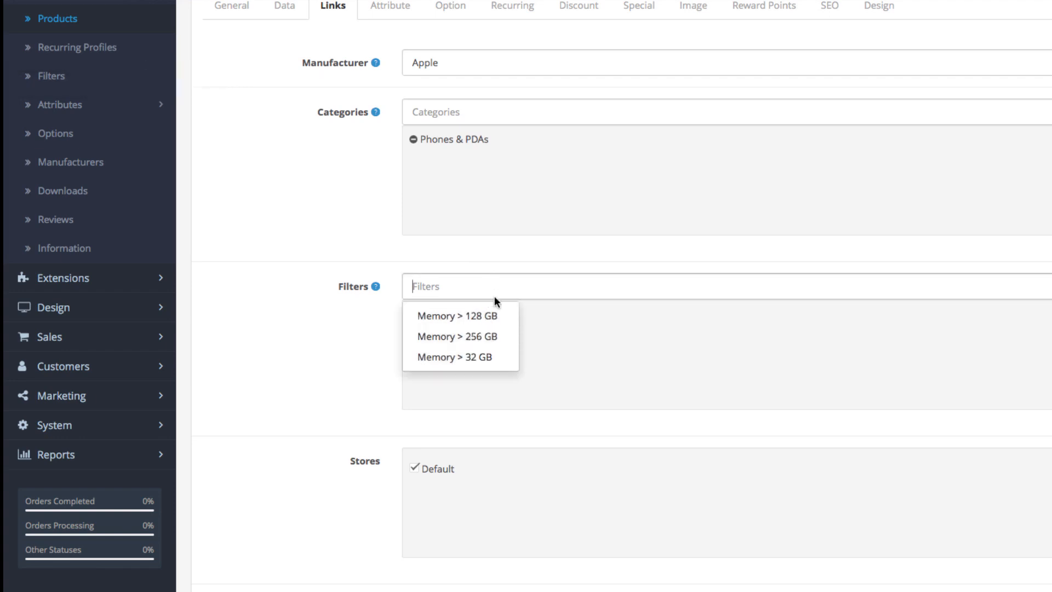
{"action": "left_click", "coordinate": [490, 335]}
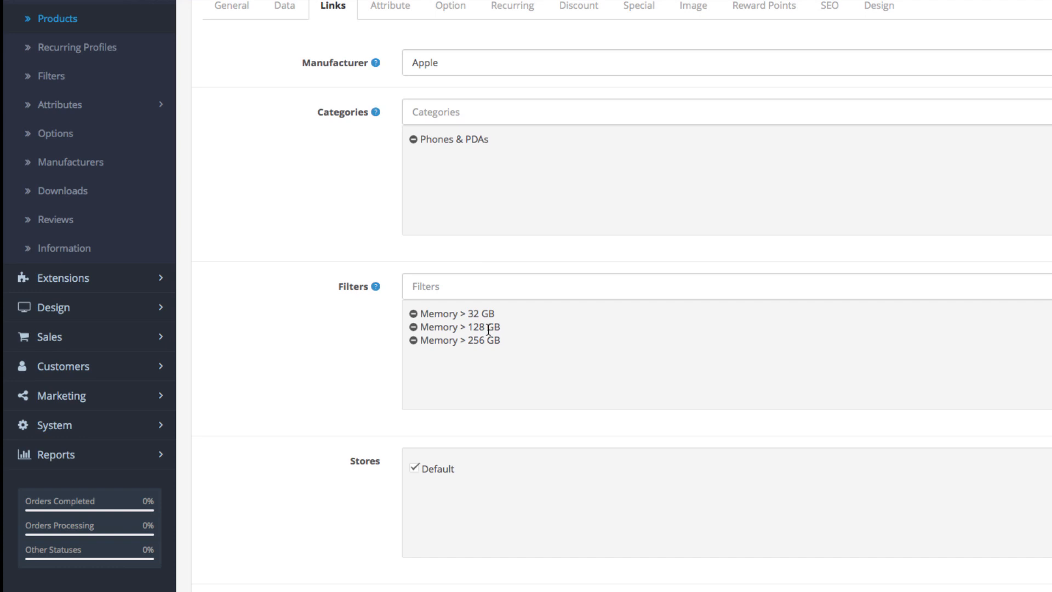
- Add iPod Classic as a related product
{"action": "scroll", "coordinate": [488, 331], "scroll_direction": "down", "scroll_amount": 1}
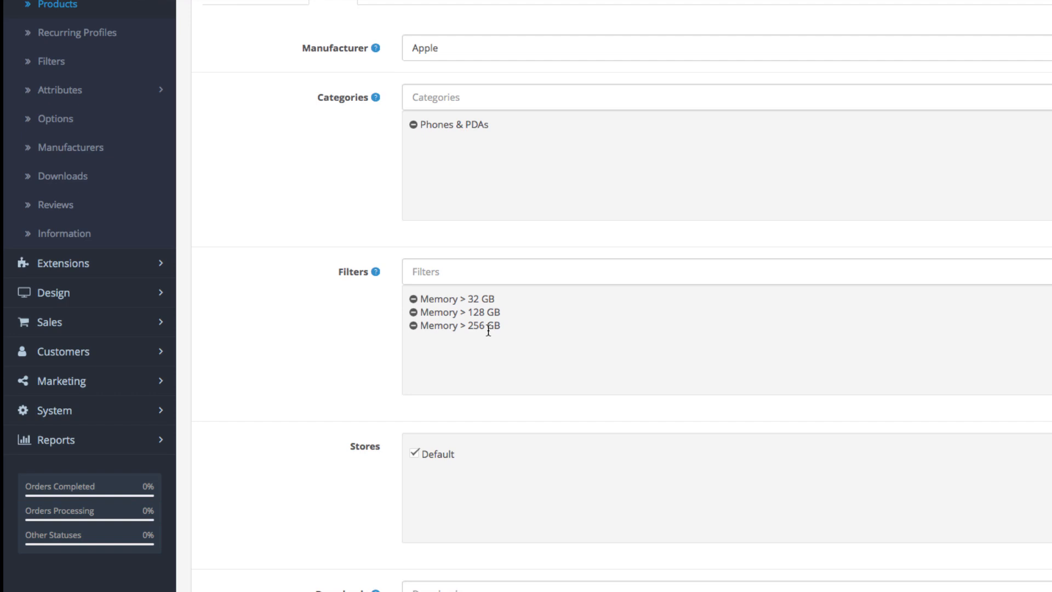
{"action": "scroll", "coordinate": [488, 330], "scroll_direction": "down", "scroll_amount": 4}
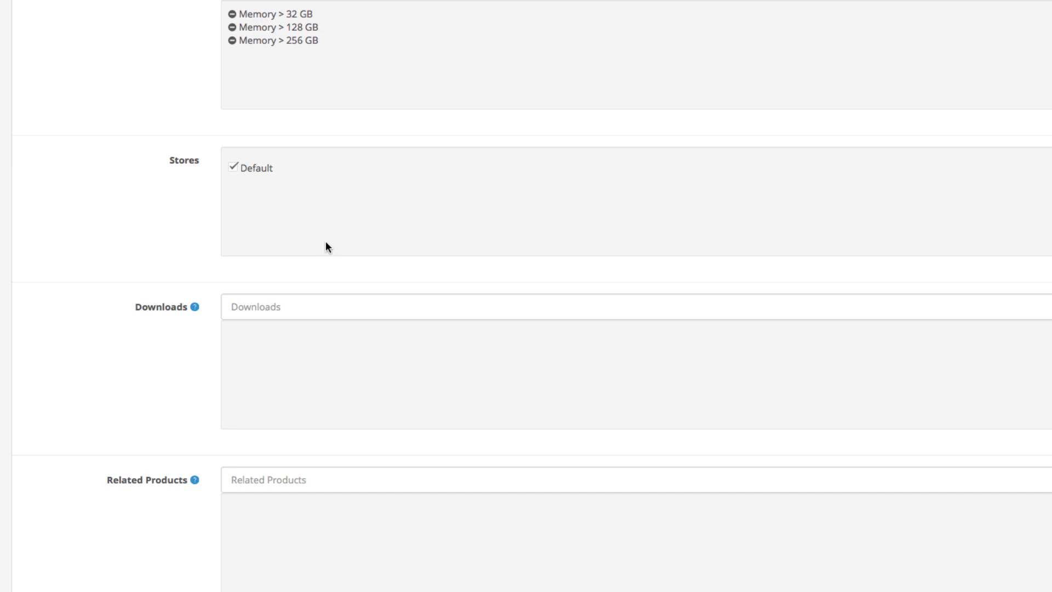
{"action": "scroll", "coordinate": [325, 242], "scroll_direction": "down", "scroll_amount": 2}
{"action": "left_click", "coordinate": [322, 367]}
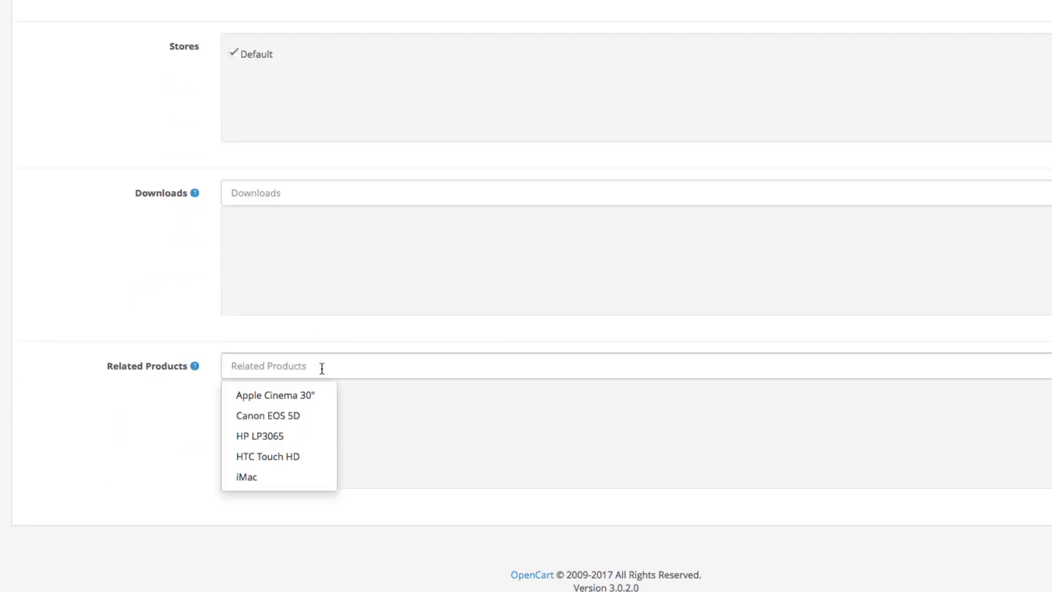
{"action": "type", "text": "ipod"}
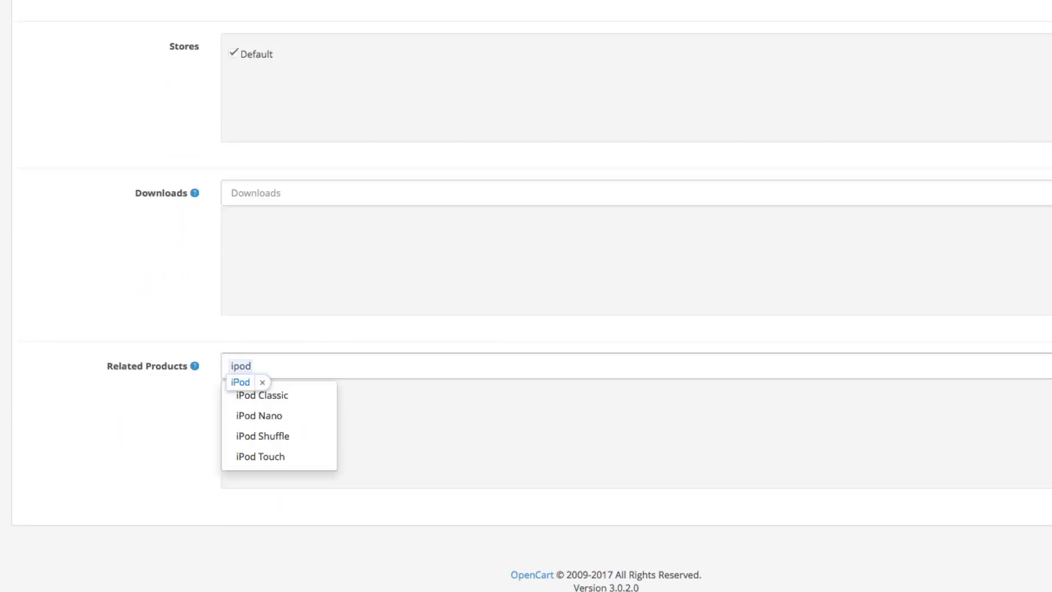
{"action": "left_click", "coordinate": [305, 395]}
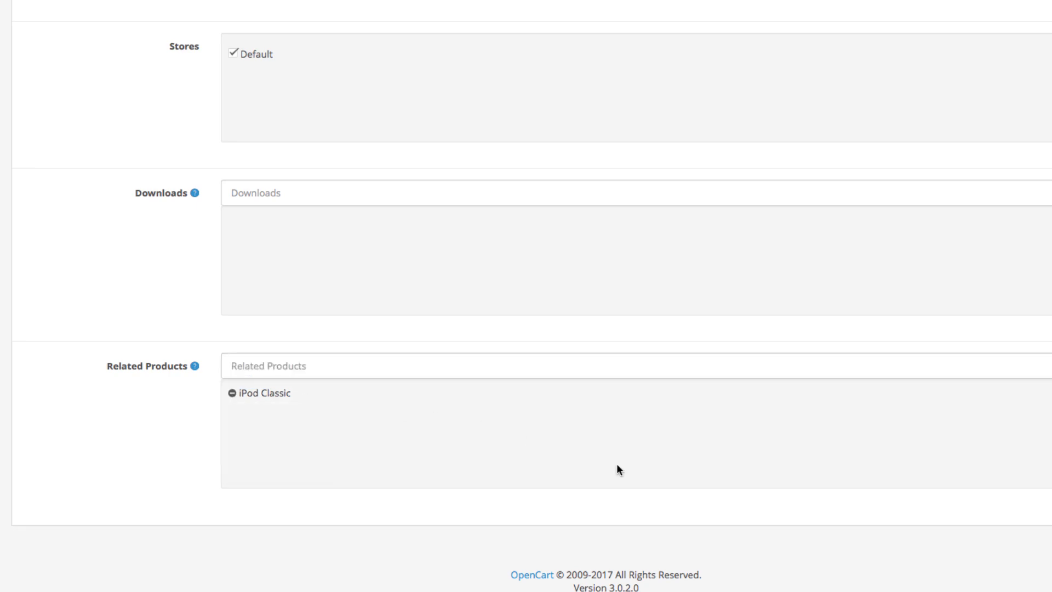
{"action": "scroll", "coordinate": [616, 462], "scroll_direction": "up", "scroll_amount": 5}
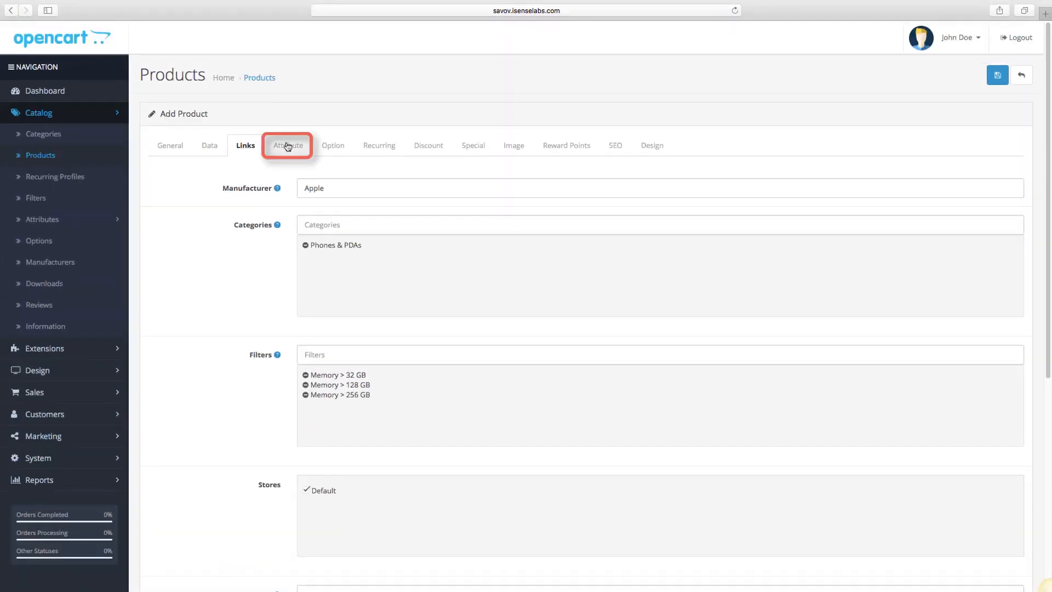
- Add a Clockspeed attribute with the text 2.34 GHz, then save the iPhone 7 product
{"action": "left_click", "coordinate": [288, 146]}
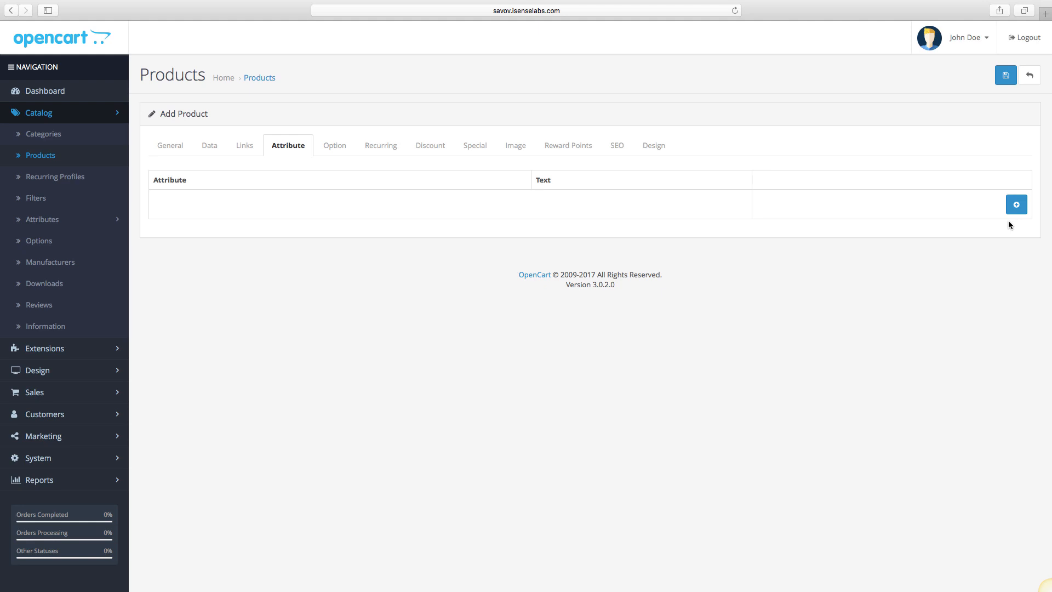
{"action": "left_click", "coordinate": [1016, 205]}
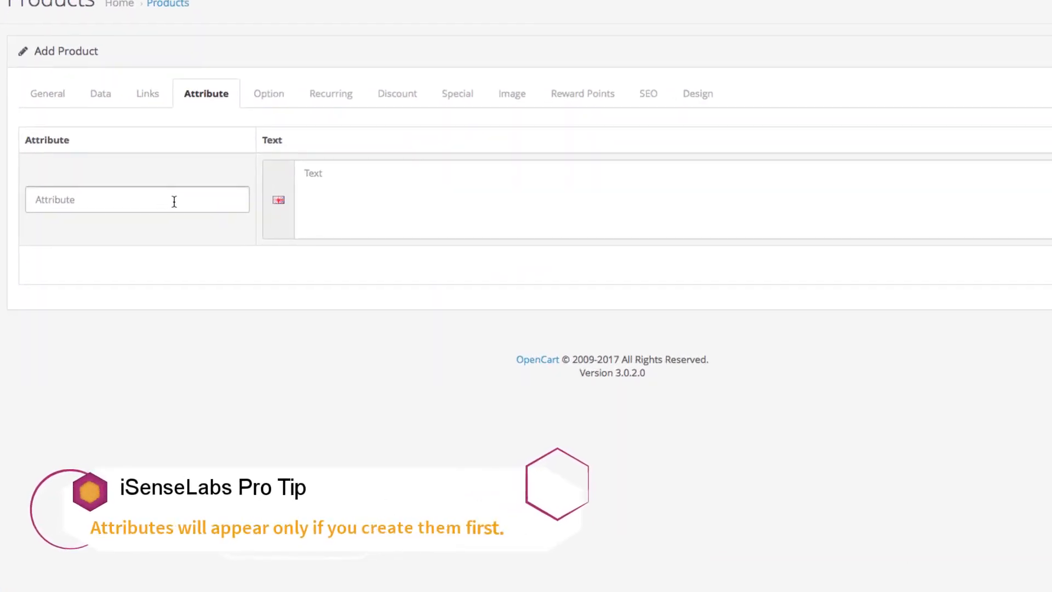
{"action": "left_click", "coordinate": [174, 202]}
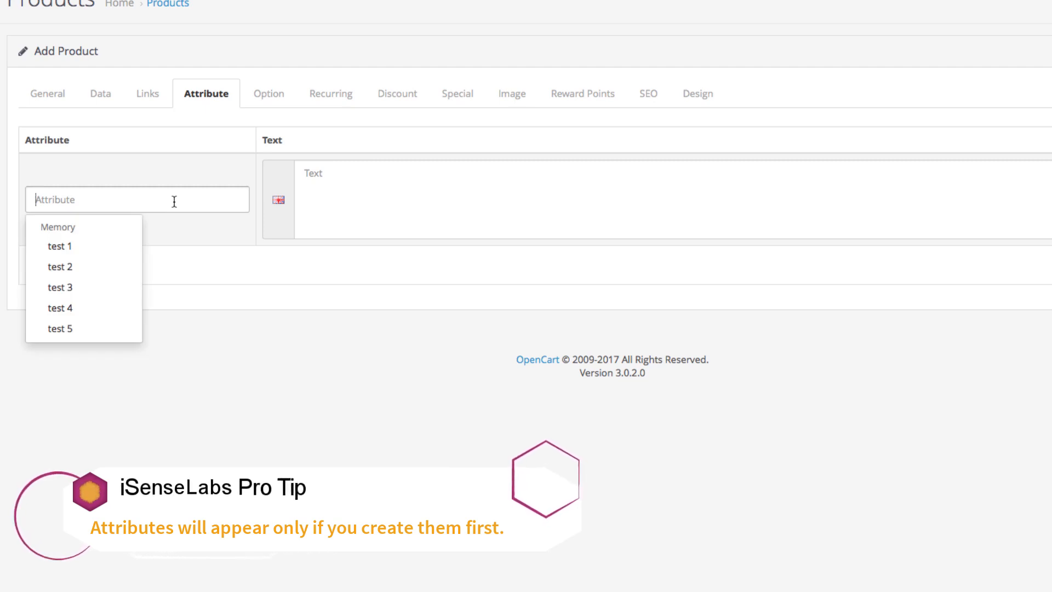
{"action": "type", "text": "clocl"}
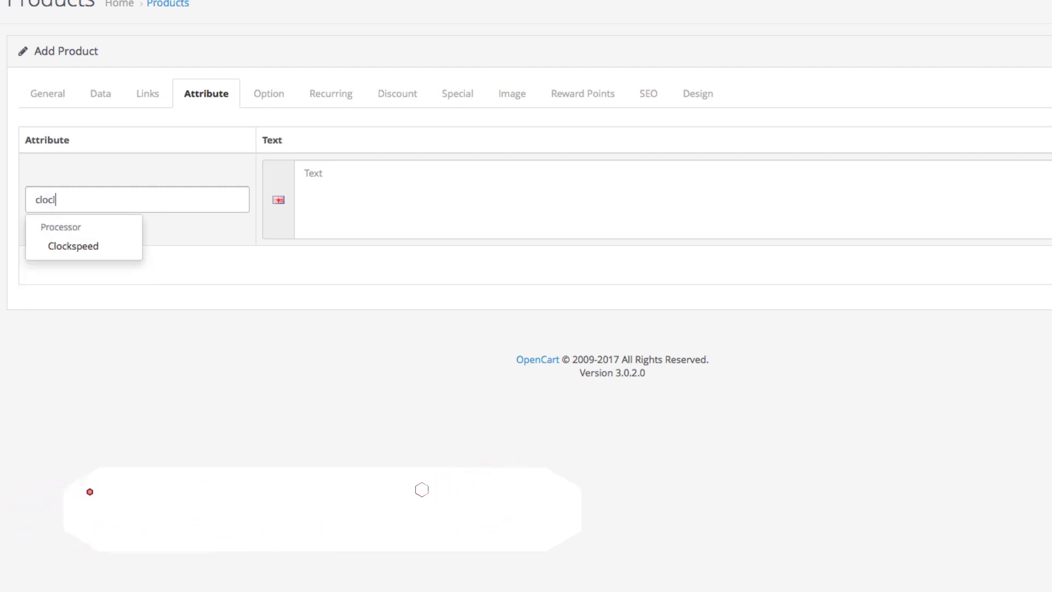
{"action": "key", "text": "BackSpace"}
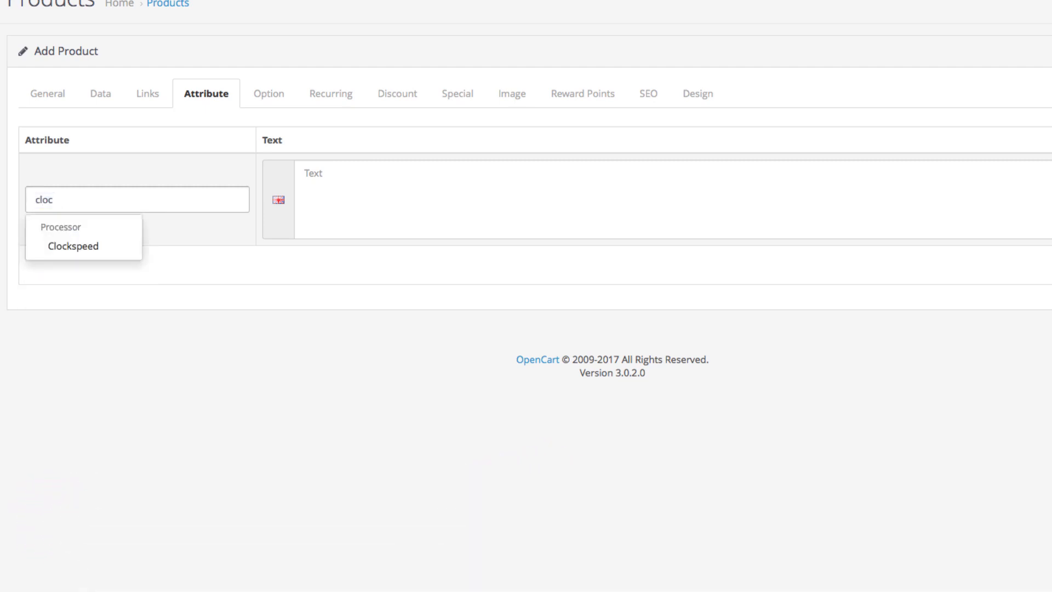
{"action": "left_click", "coordinate": [102, 250]}
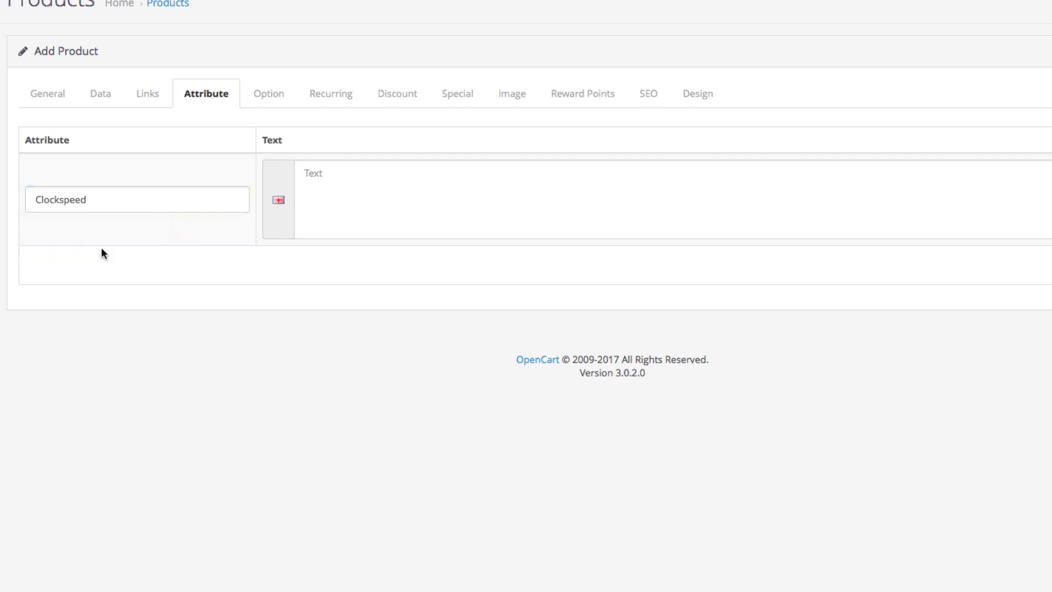
{"action": "left_click", "coordinate": [362, 194]}
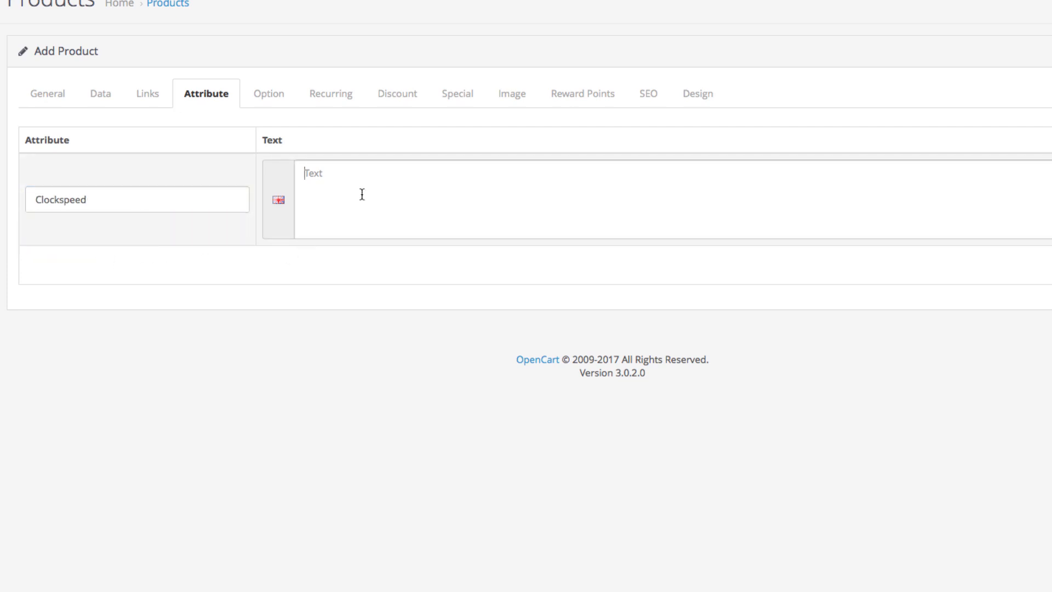
{"action": "type", "text": "2.34 GHz"}
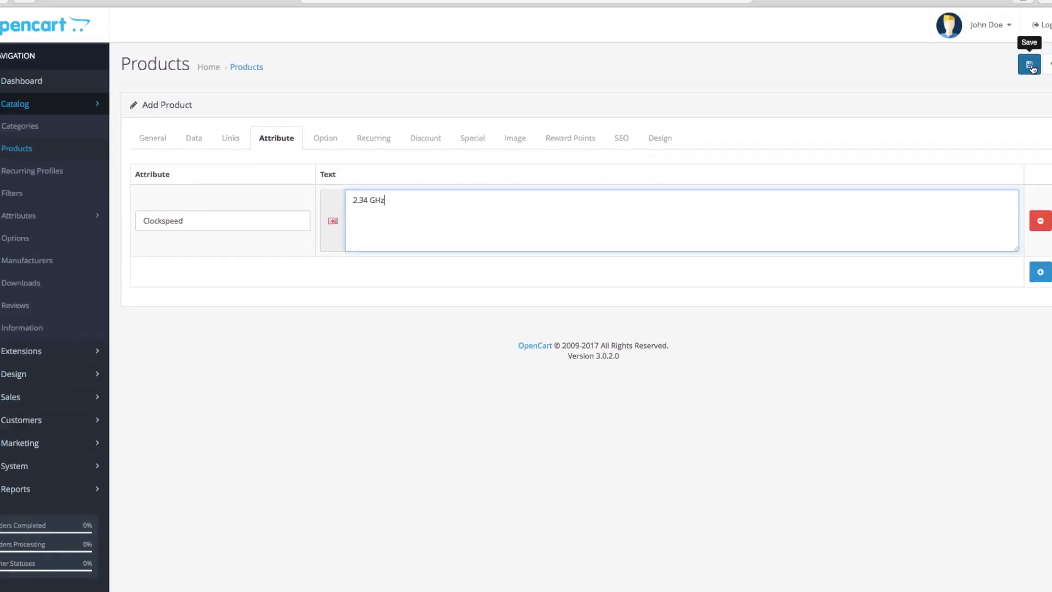
{"action": "left_click", "coordinate": [1030, 66]}
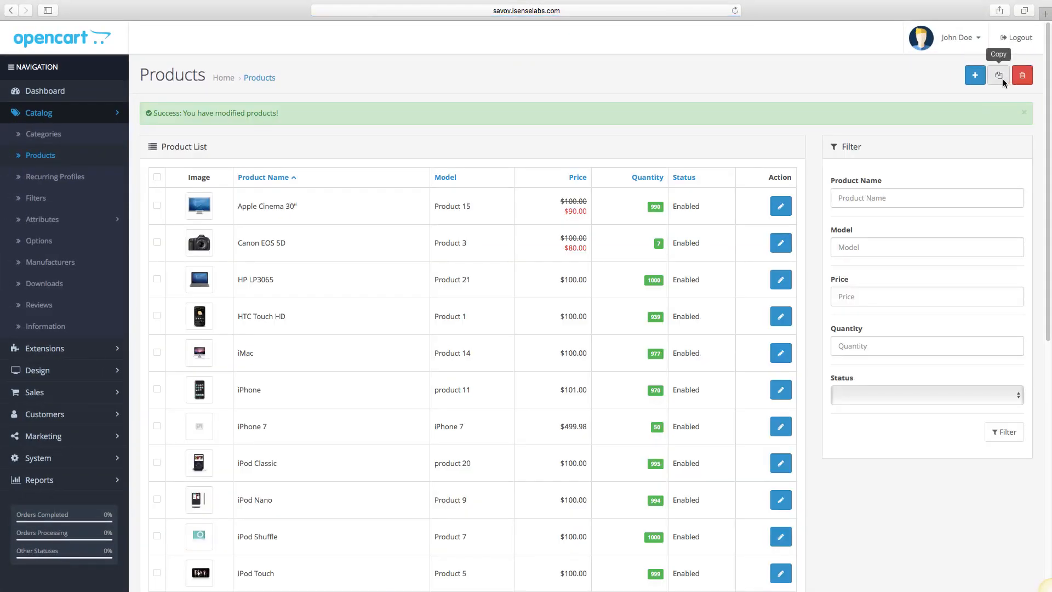
- Reopen iPhone 7 from the product list and list the option types on its Option tab
{"action": "left_click", "coordinate": [787, 426]}
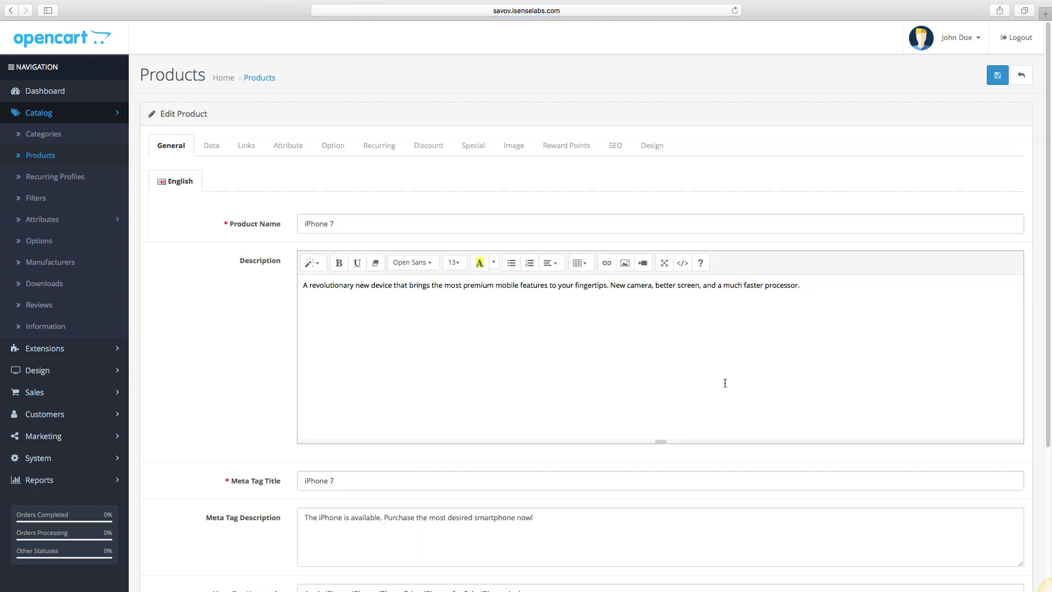
{"action": "left_click", "coordinate": [330, 145]}
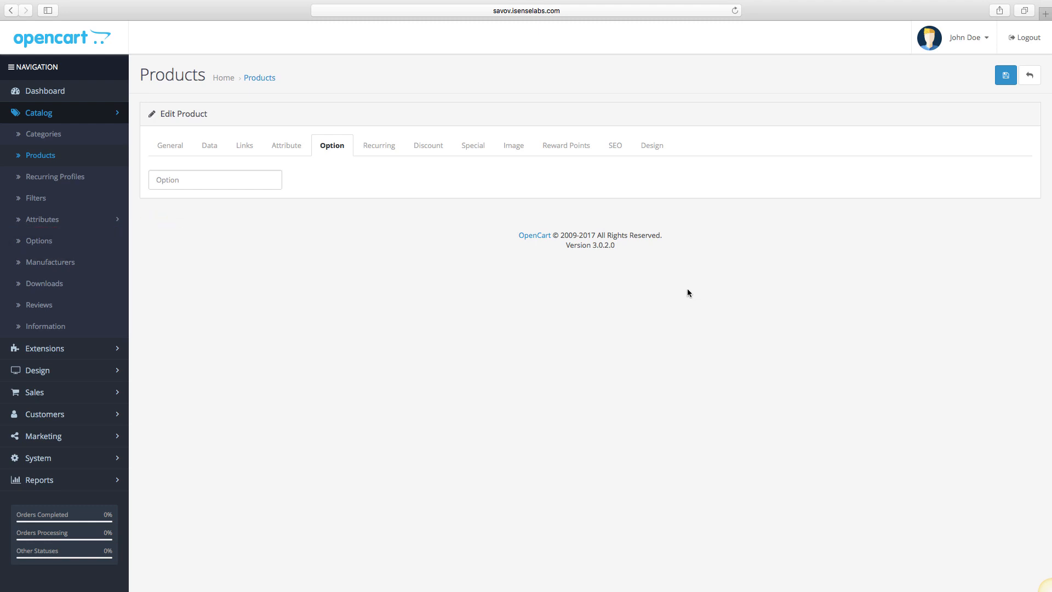
{"action": "left_click", "coordinate": [261, 183]}
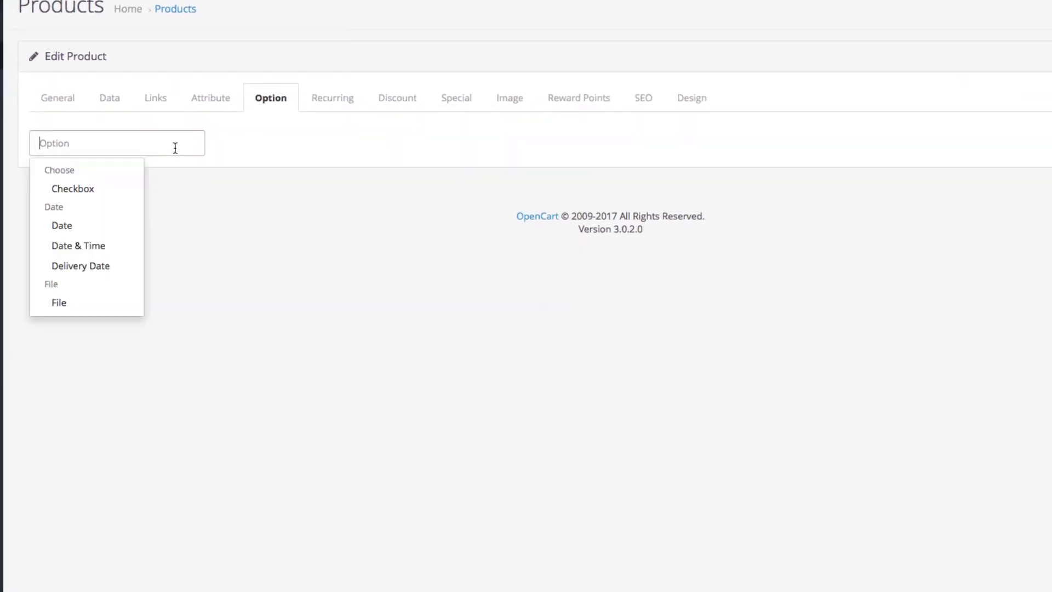
- Add a Checkbox option with three value rows: Black, Red and Silver
{"action": "left_click", "coordinate": [99, 191]}
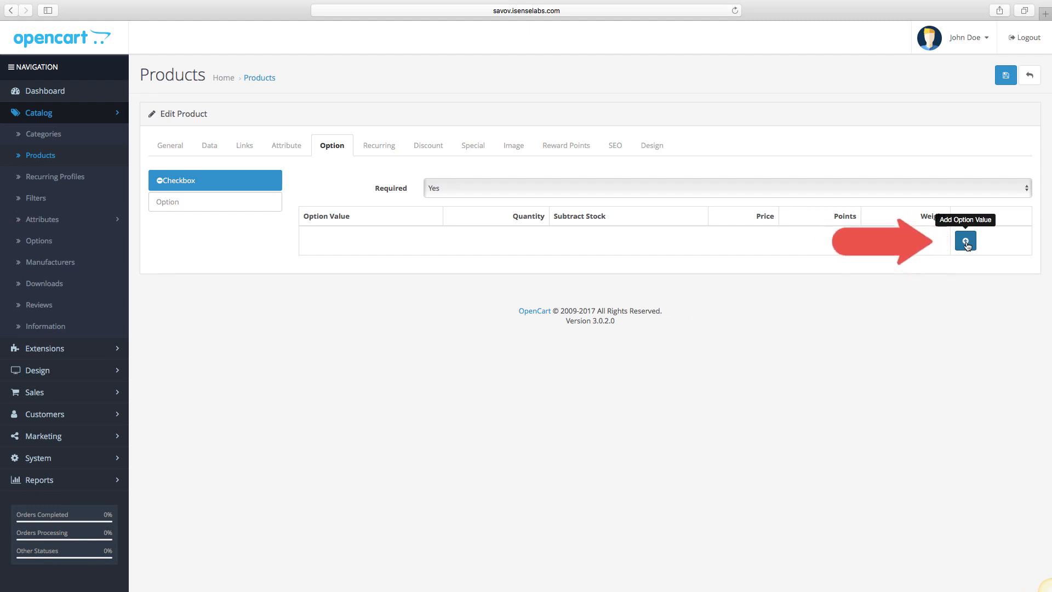
{"action": "left_click", "coordinate": [966, 242]}
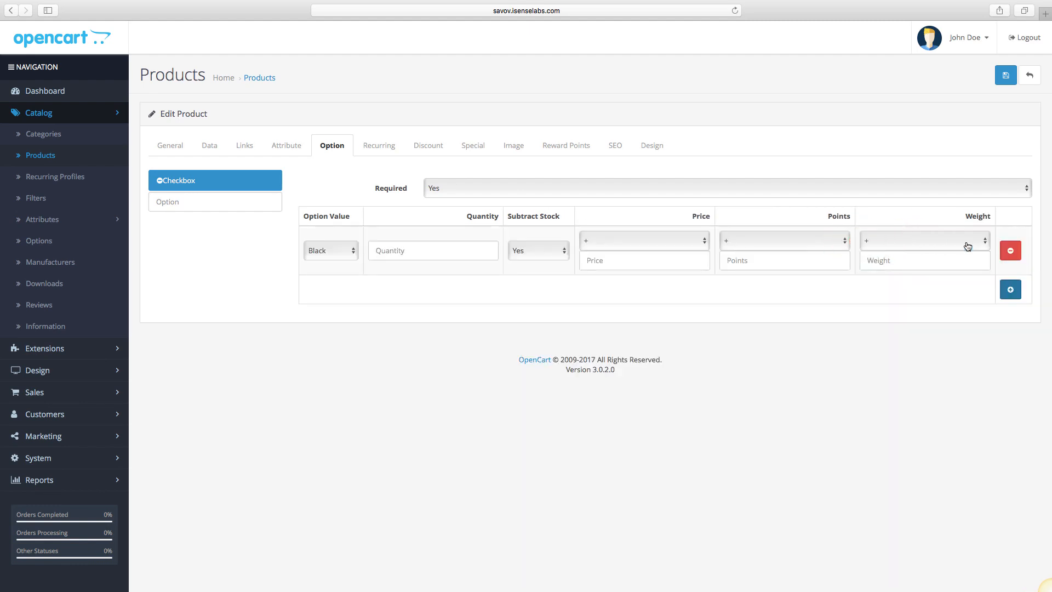
{"action": "left_click", "coordinate": [1010, 289]}
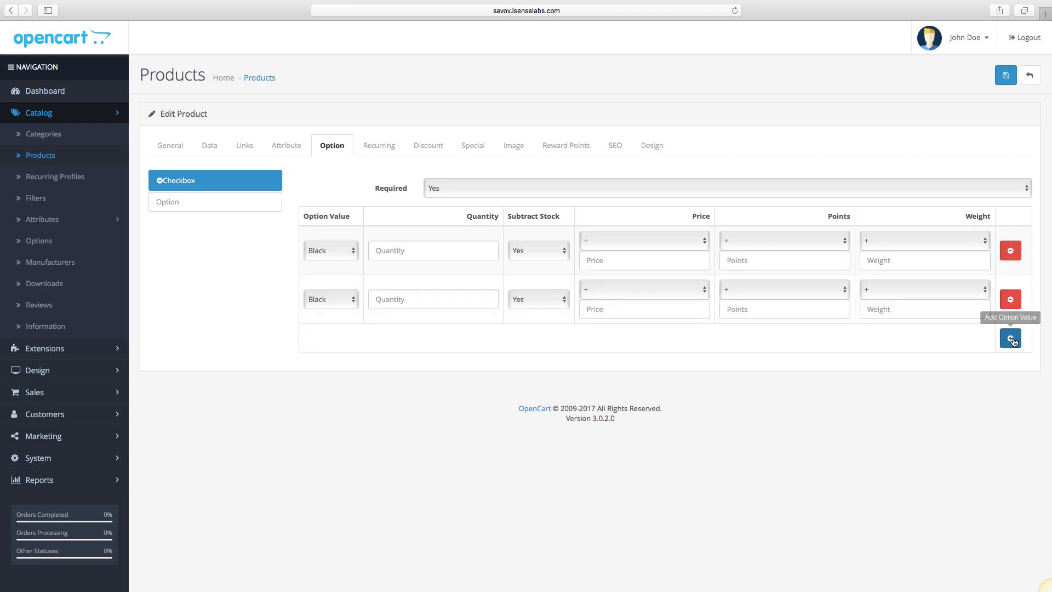
{"action": "left_click", "coordinate": [1011, 339]}
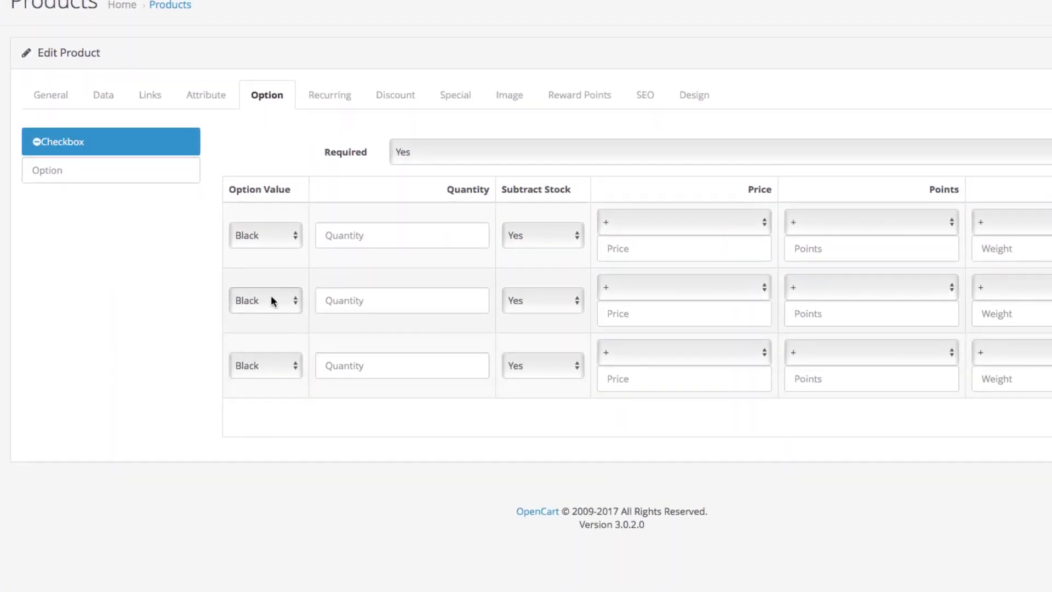
{"action": "left_click", "coordinate": [270, 296]}
{"action": "left_click", "coordinate": [269, 311]}
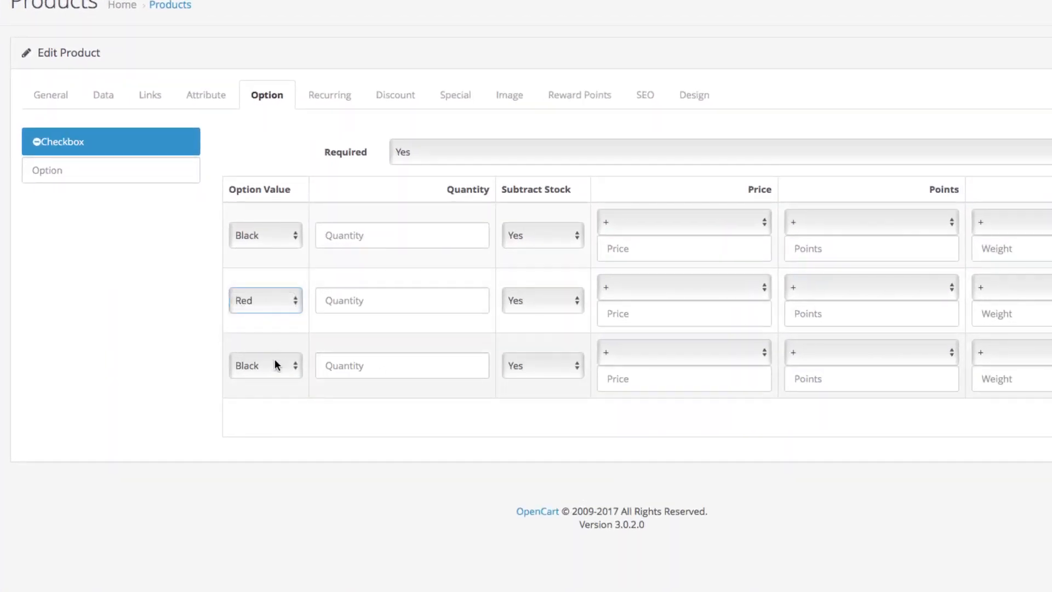
{"action": "left_click", "coordinate": [277, 364]}
{"action": "left_click", "coordinate": [275, 395]}
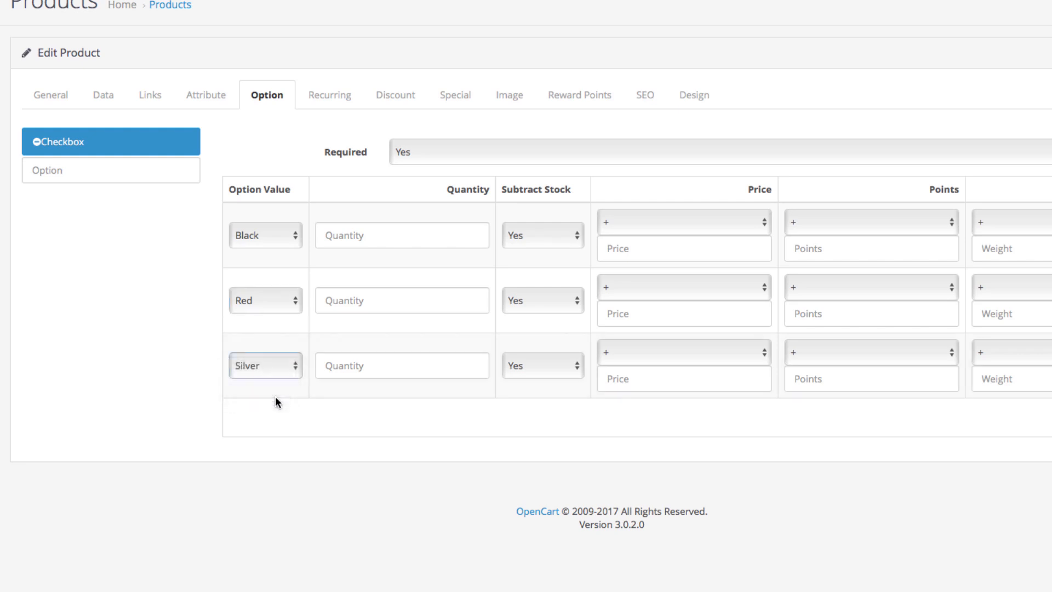
{"action": "left_click", "coordinate": [314, 460]}
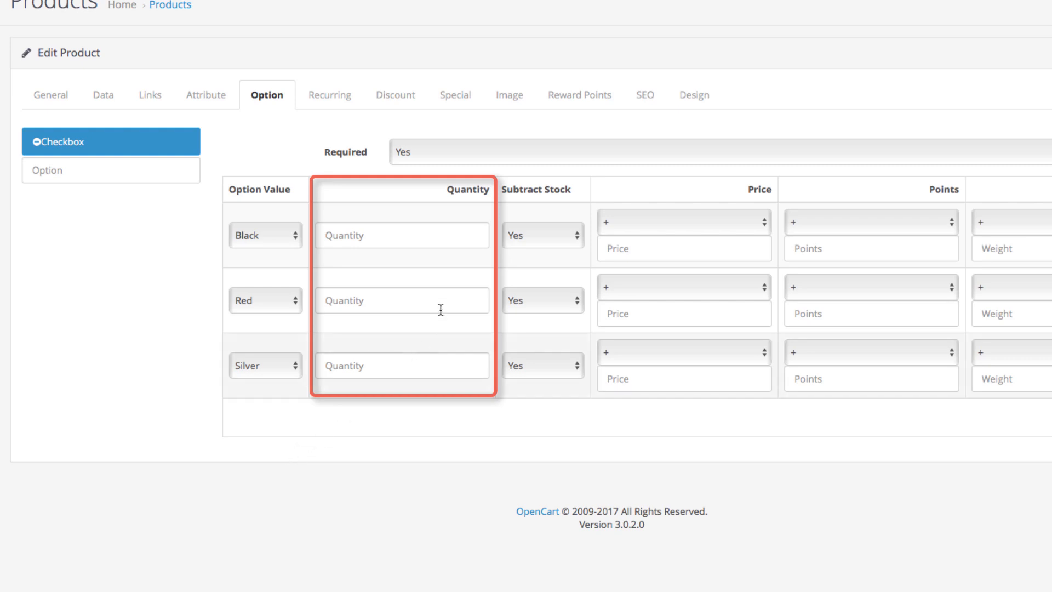
- Set quantity 15 on the Black, Red and Silver rows, keeping stock subtraction at Yes
{"action": "type", "text": "15"}
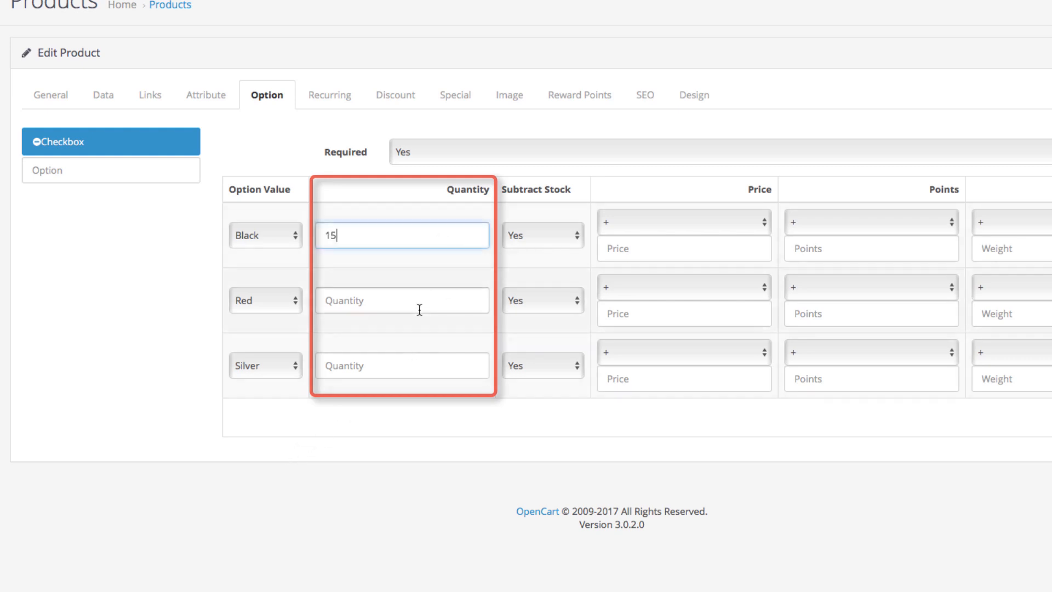
{"action": "left_click", "coordinate": [419, 307]}
{"action": "type", "text": "15"}
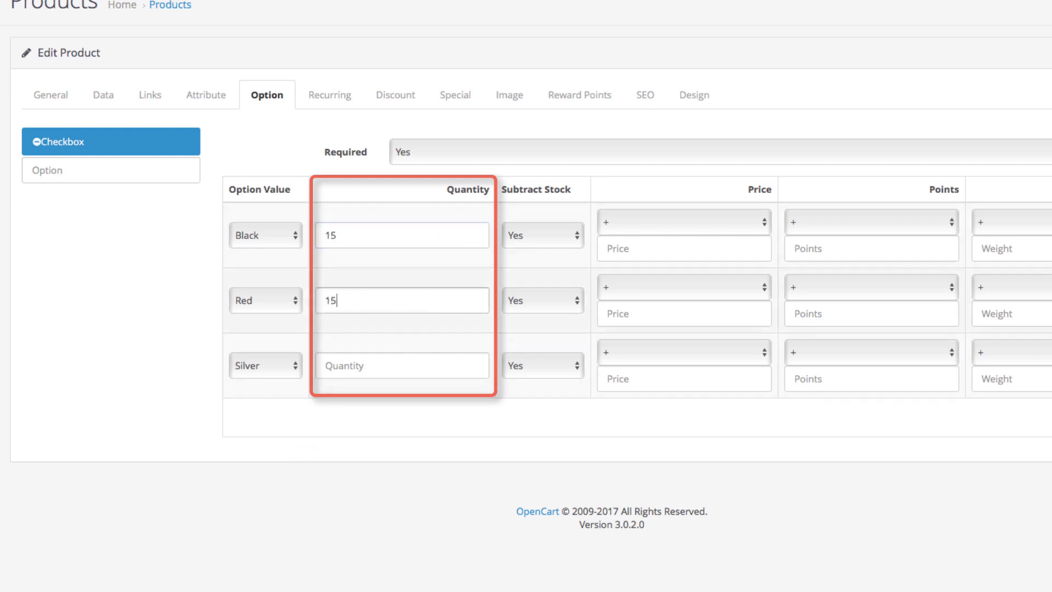
{"action": "left_click", "coordinate": [404, 365]}
{"action": "type", "text": "15"}
{"action": "left_click", "coordinate": [439, 402]}
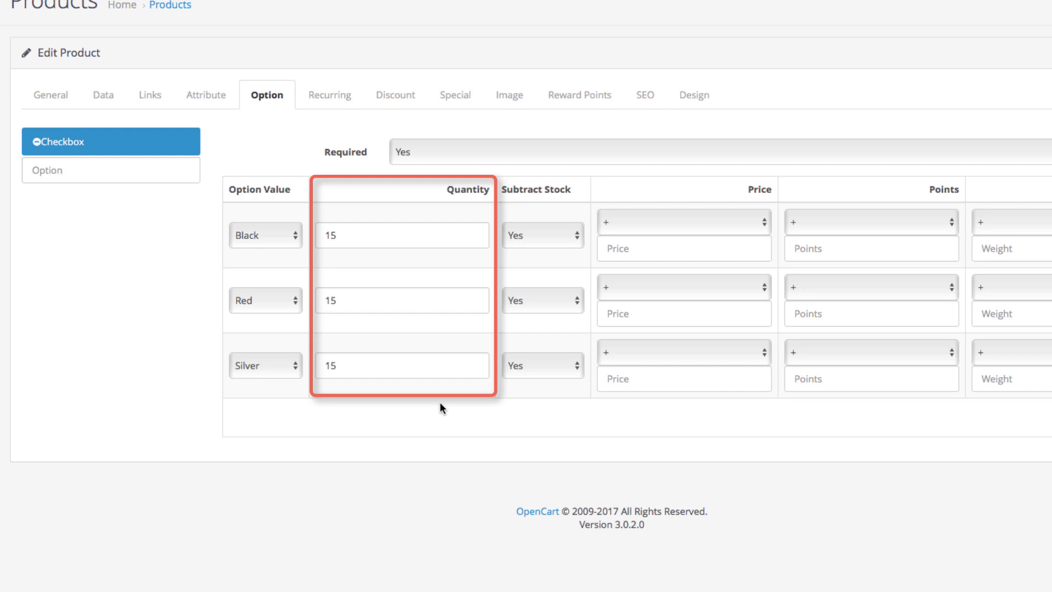
{"action": "left_click", "coordinate": [535, 234]}
{"action": "left_click", "coordinate": [535, 232]}
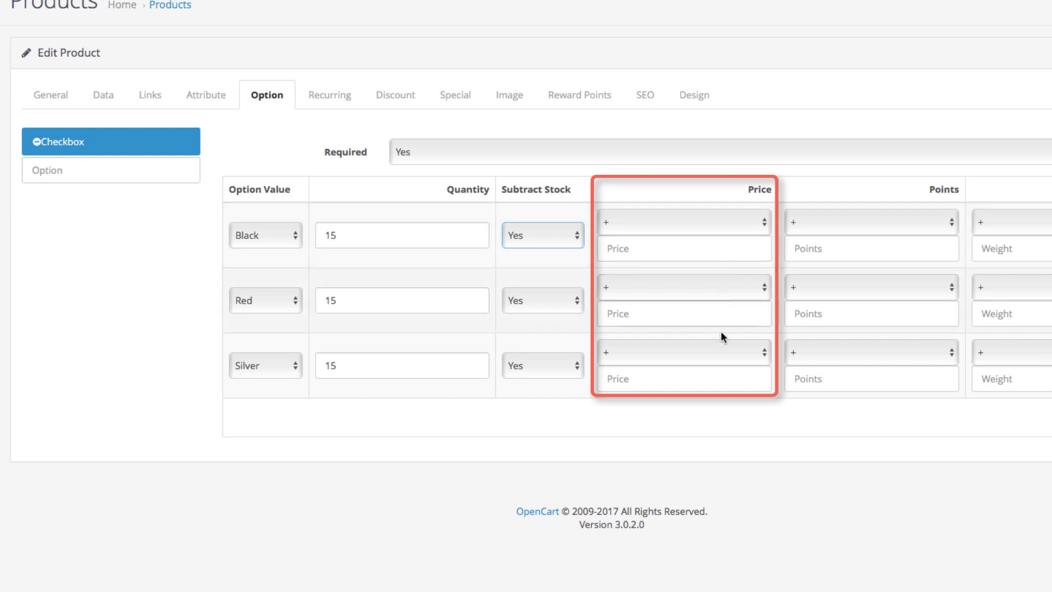
- Give Silver a +100.00 and Red a +200.00 price, keeping the option required
{"action": "left_click", "coordinate": [720, 386]}
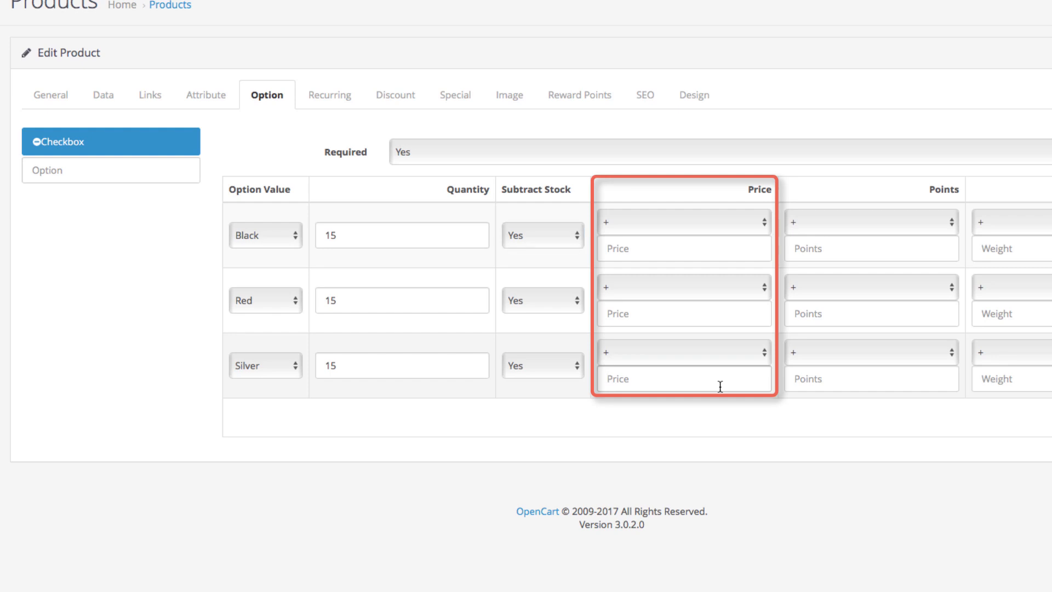
{"action": "type", "text": "00.00"}
{"action": "left_click", "coordinate": [704, 315]}
{"action": "type", "text": "200.00"}
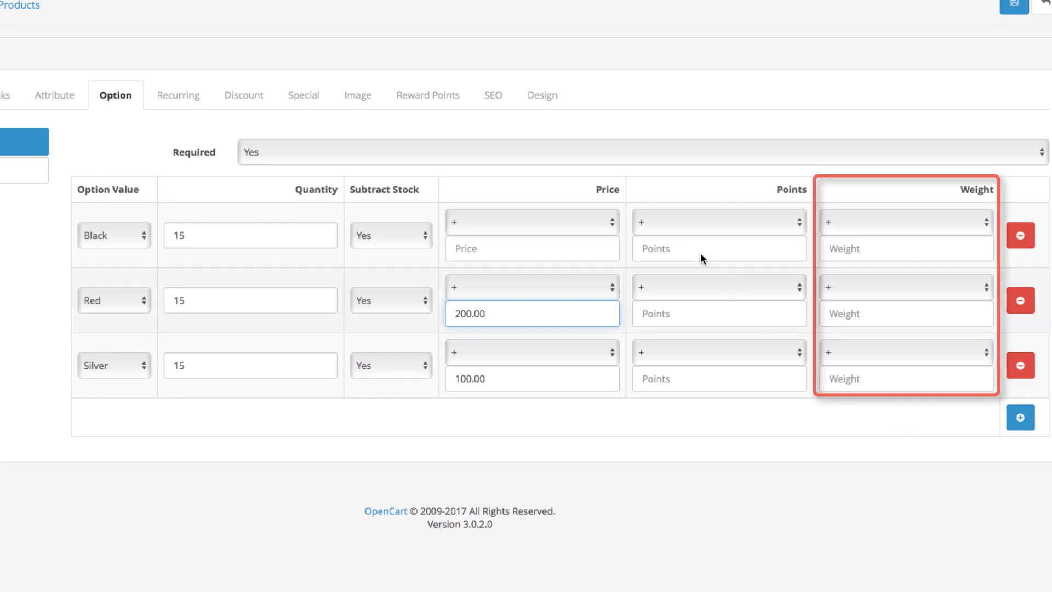
{"action": "left_click", "coordinate": [587, 143]}
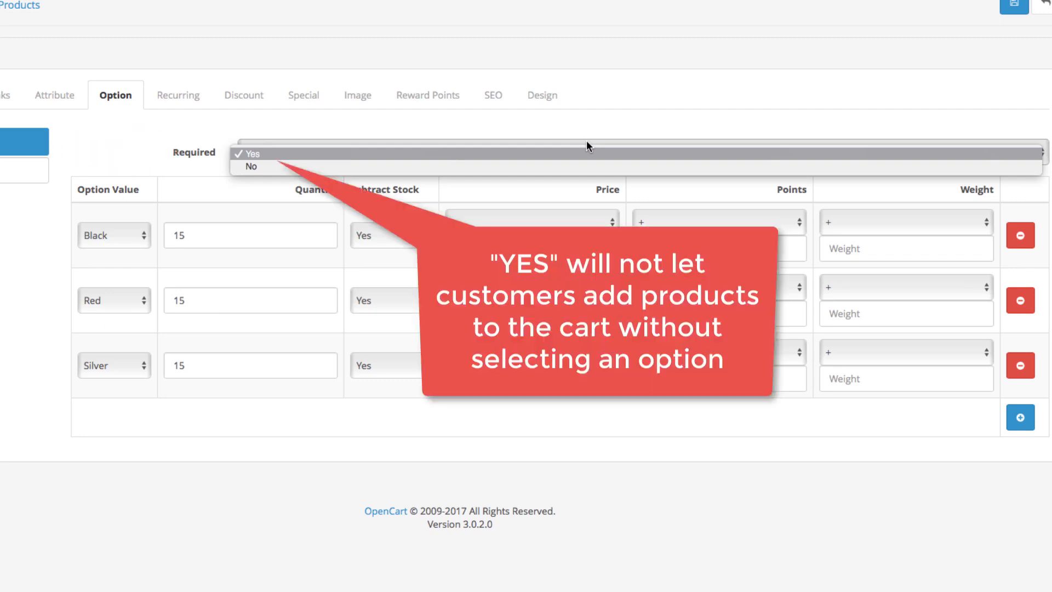
{"action": "left_click", "coordinate": [620, 123]}
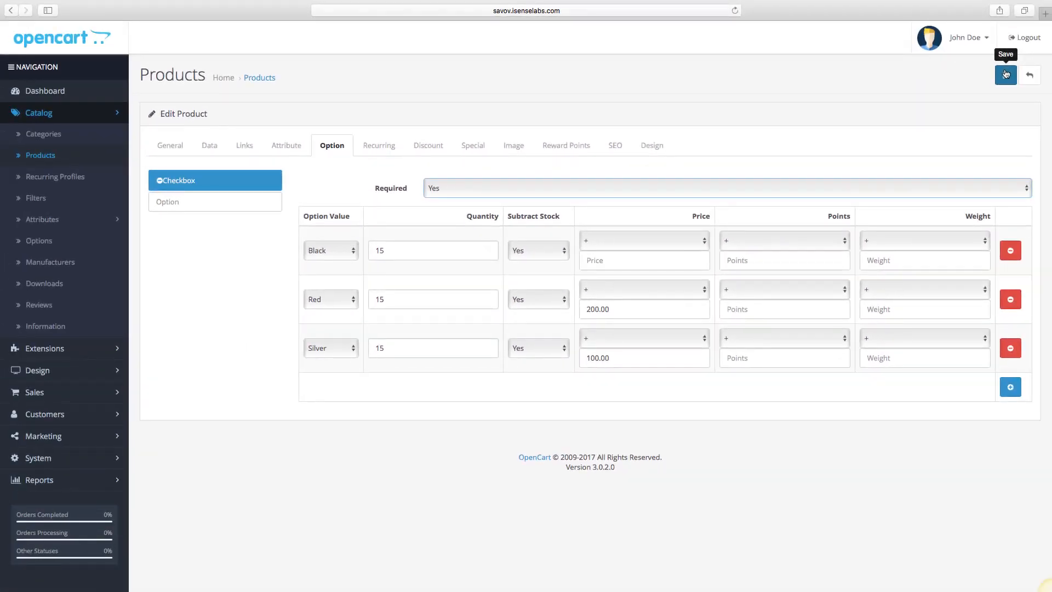
- Save the colour option changes and reopen iPhone 7 for editing
{"action": "left_click", "coordinate": [1005, 73]}
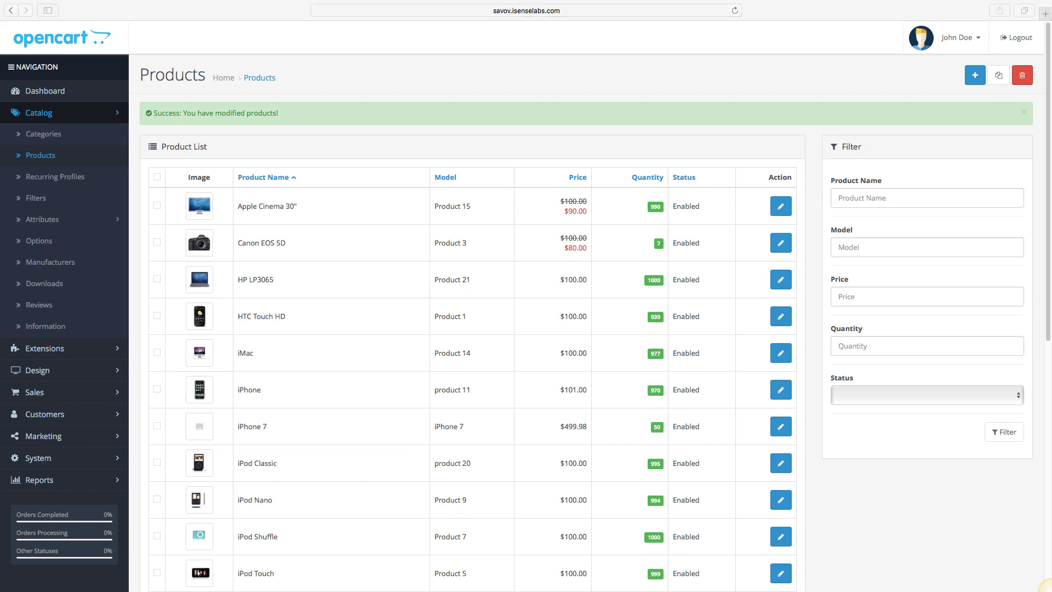
{"action": "left_click", "coordinate": [1024, 112]}
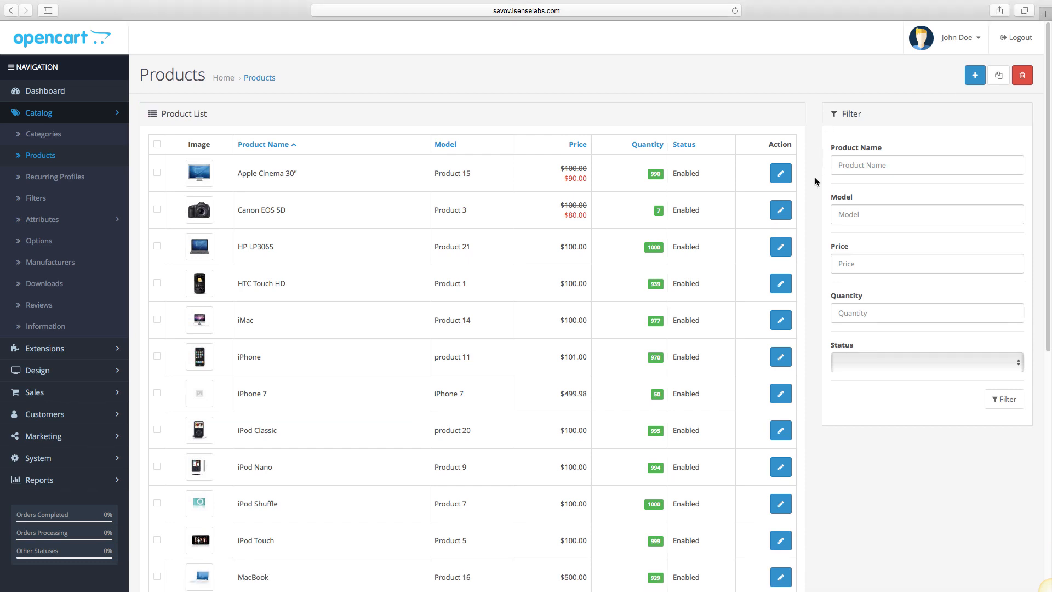
{"action": "left_click", "coordinate": [780, 394]}
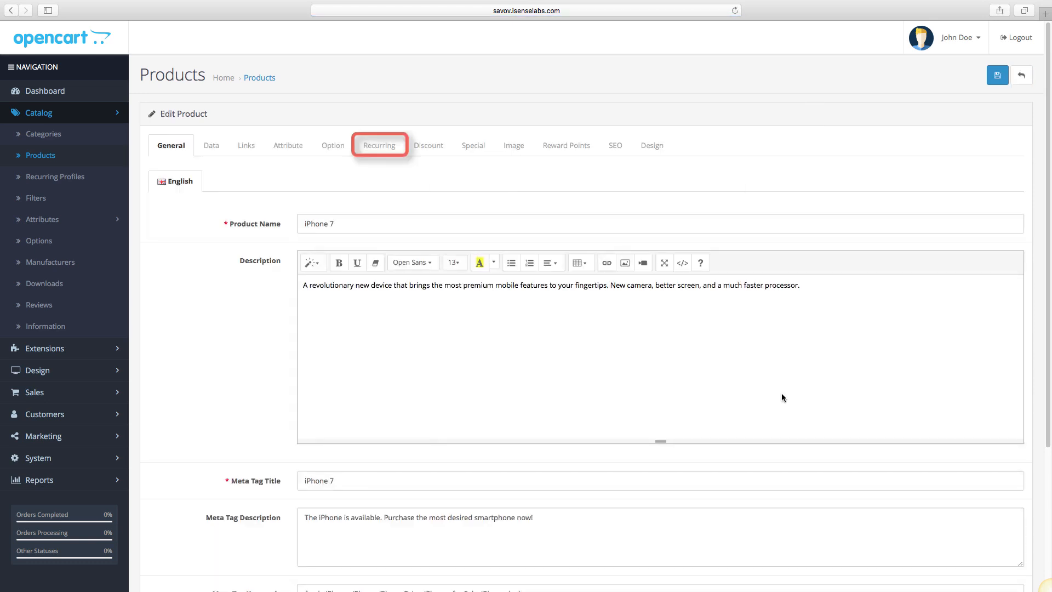
- Add a recurring-profile row with the customer group left at Default
{"action": "left_click", "coordinate": [386, 147]}
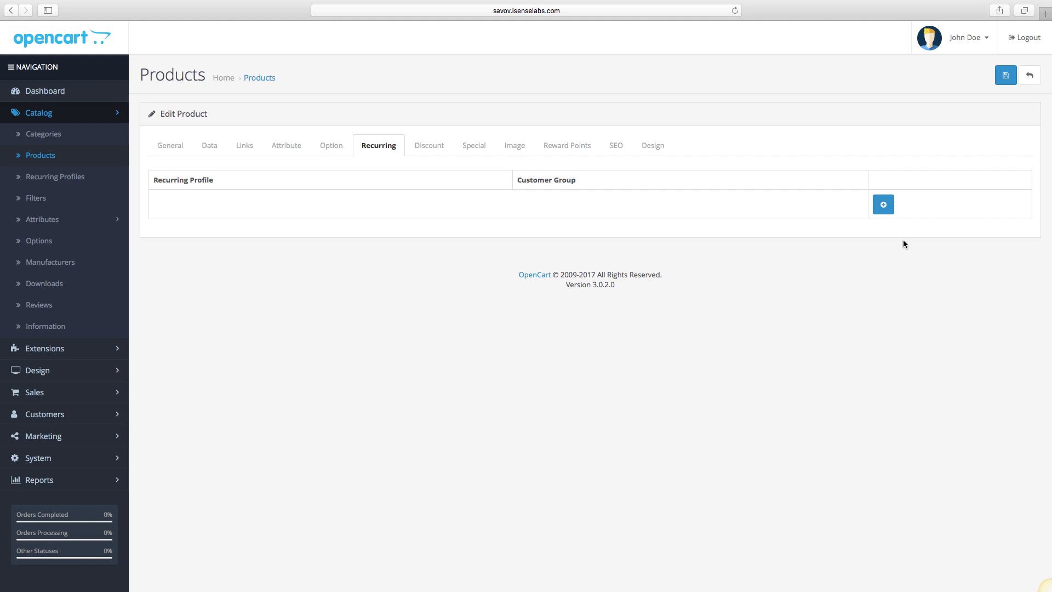
{"action": "left_click", "coordinate": [883, 205]}
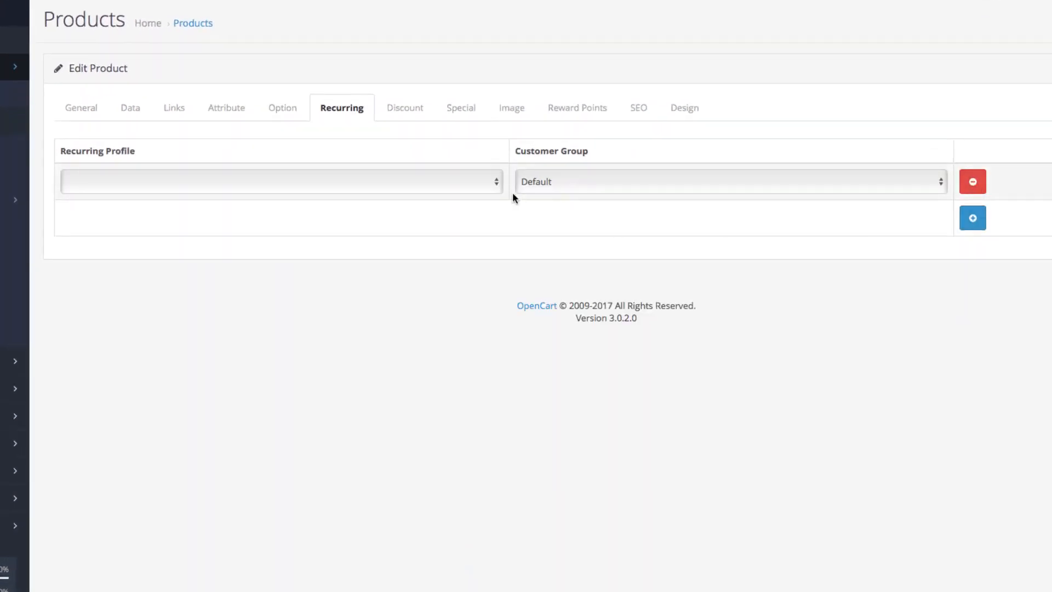
{"action": "left_click", "coordinate": [495, 185]}
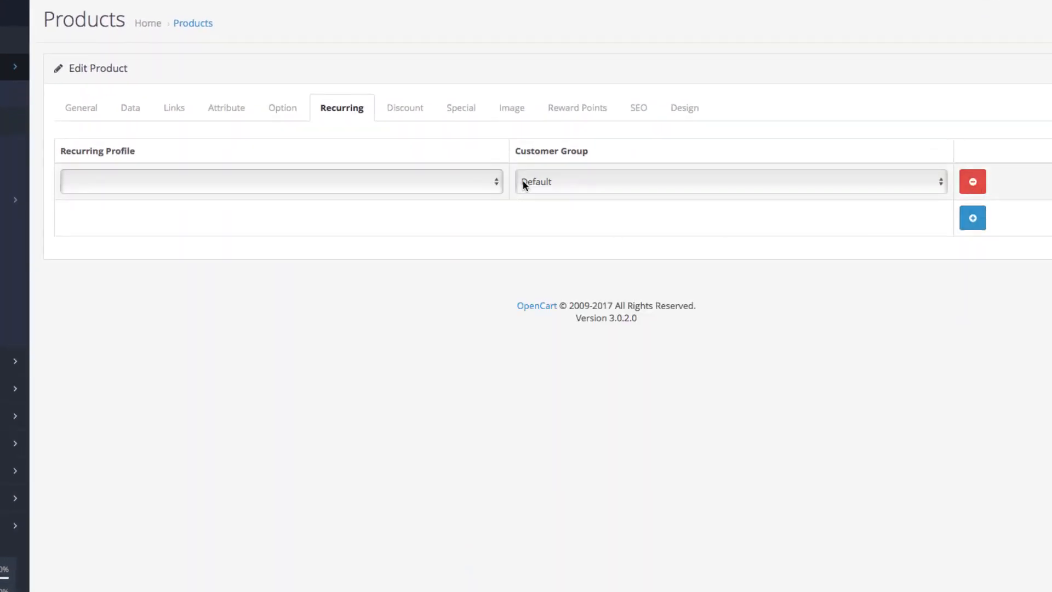
{"action": "left_click", "coordinate": [612, 183]}
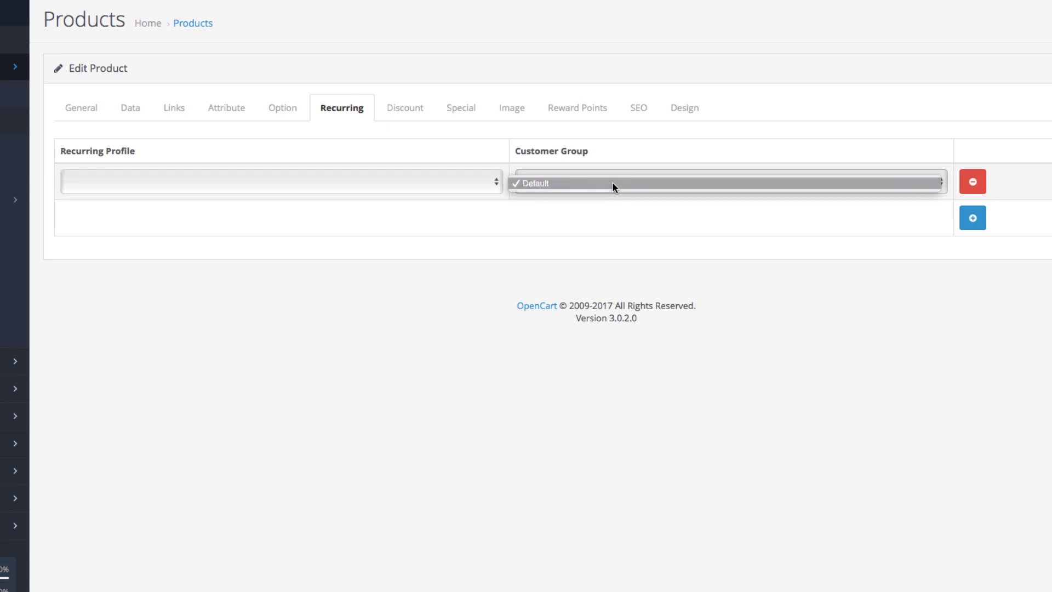
{"action": "left_click", "coordinate": [613, 183]}
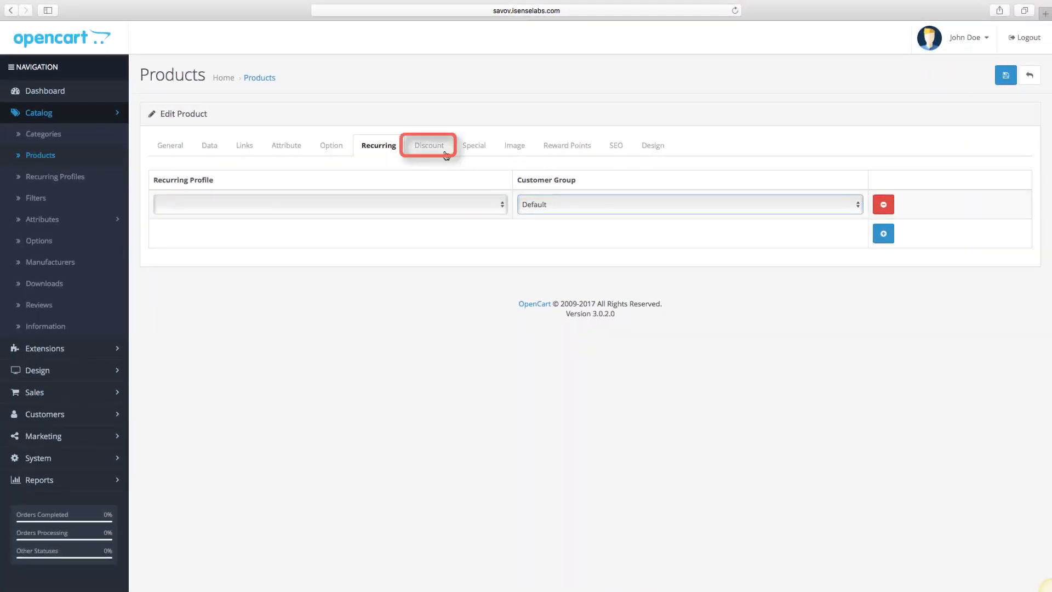
- Add one blank row on the Discount tab and one blank row on the Special tab
{"action": "left_click", "coordinate": [429, 146]}
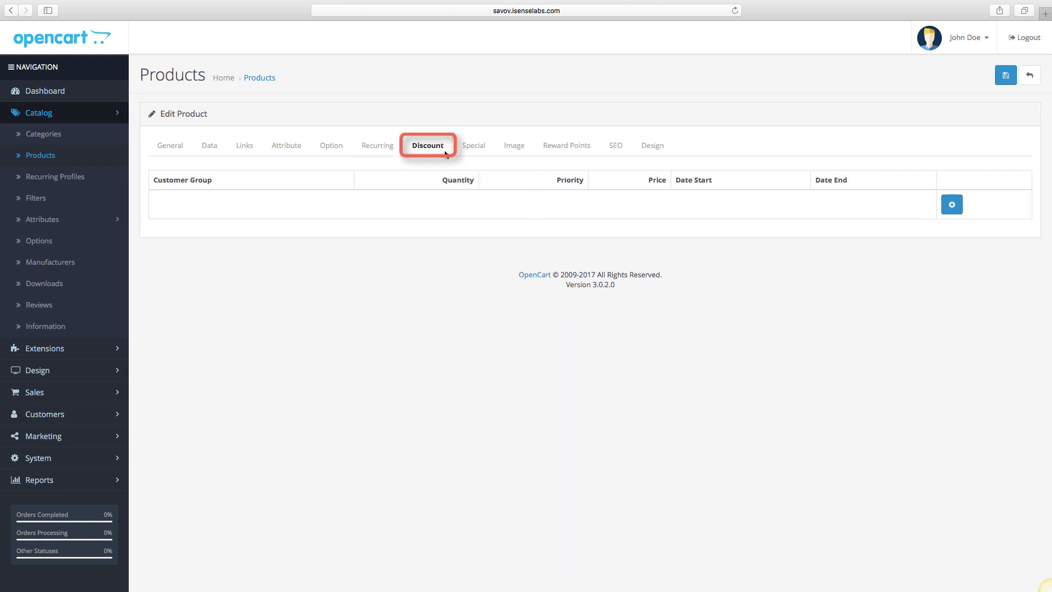
{"action": "left_click", "coordinate": [952, 205]}
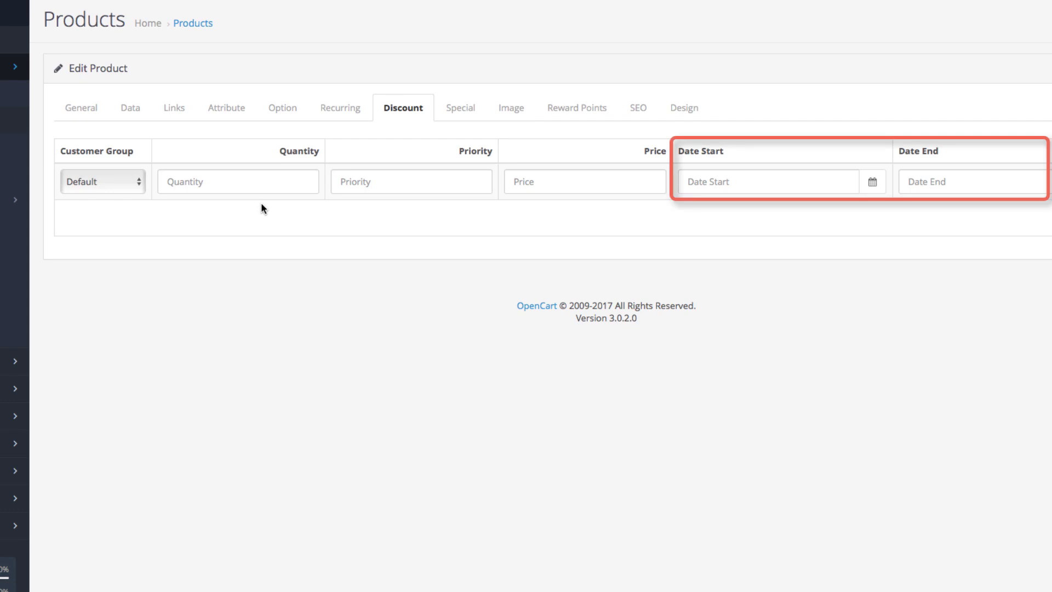
{"action": "left_click", "coordinate": [465, 111]}
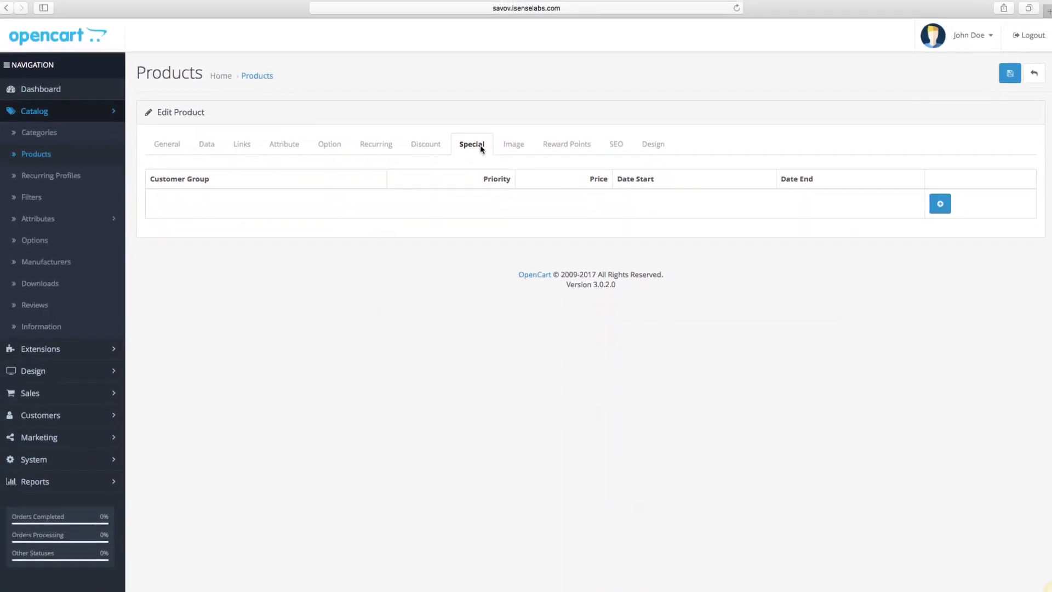
{"action": "left_click", "coordinate": [936, 204]}
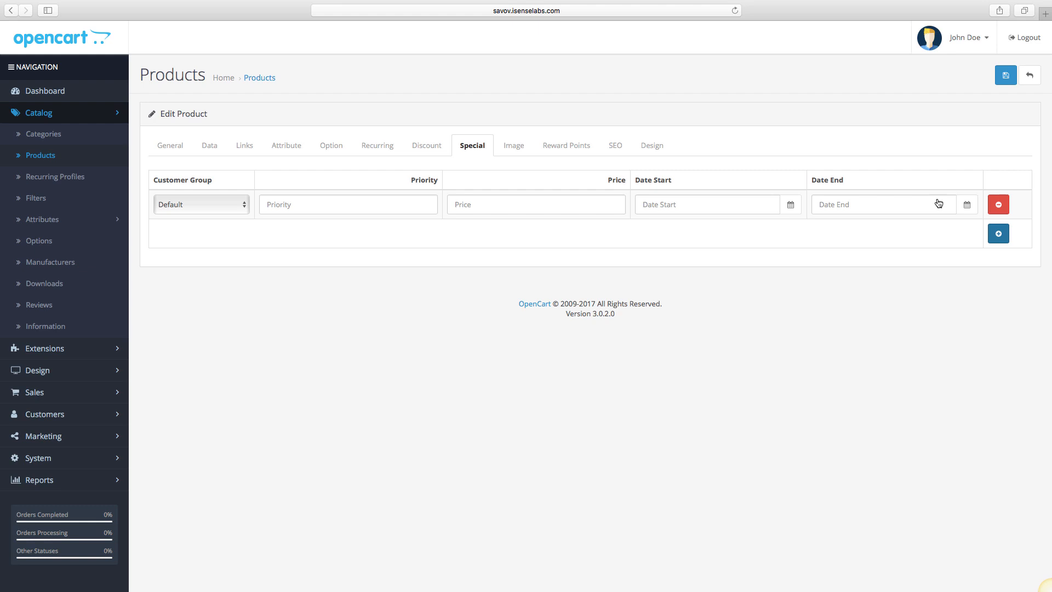
- Choose iphone.jpg in the Image Manager as the product's main image
{"action": "left_click", "coordinate": [513, 152]}
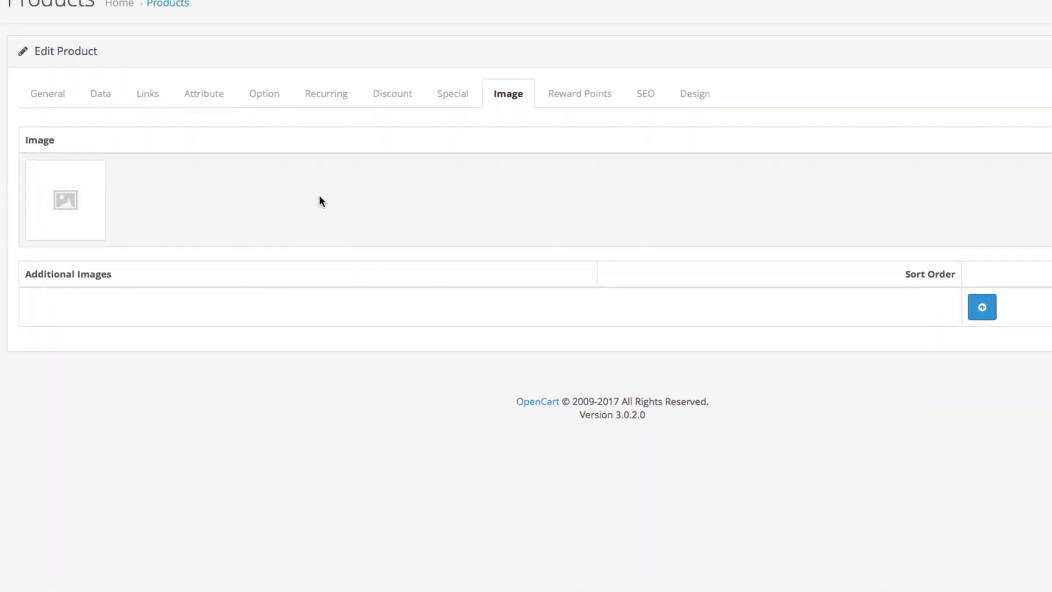
{"action": "left_click", "coordinate": [67, 230]}
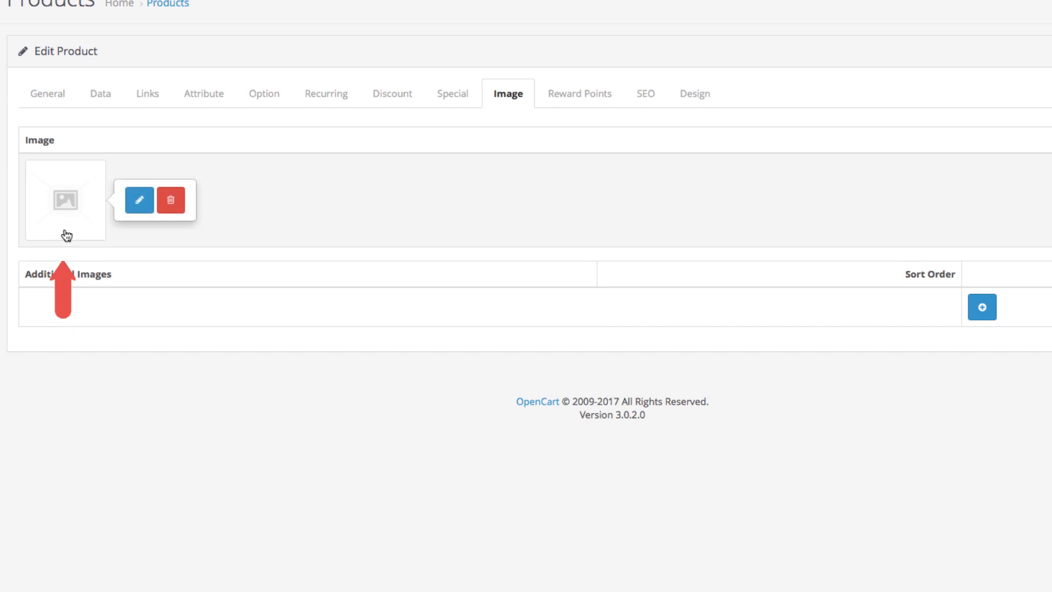
{"action": "left_click", "coordinate": [146, 209]}
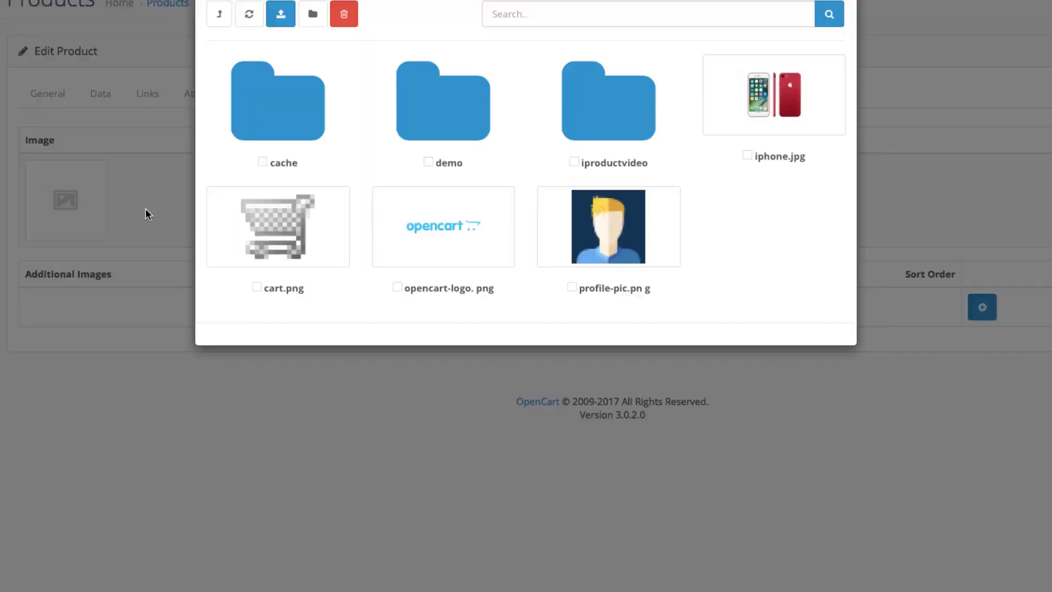
{"action": "left_click", "coordinate": [808, 102]}
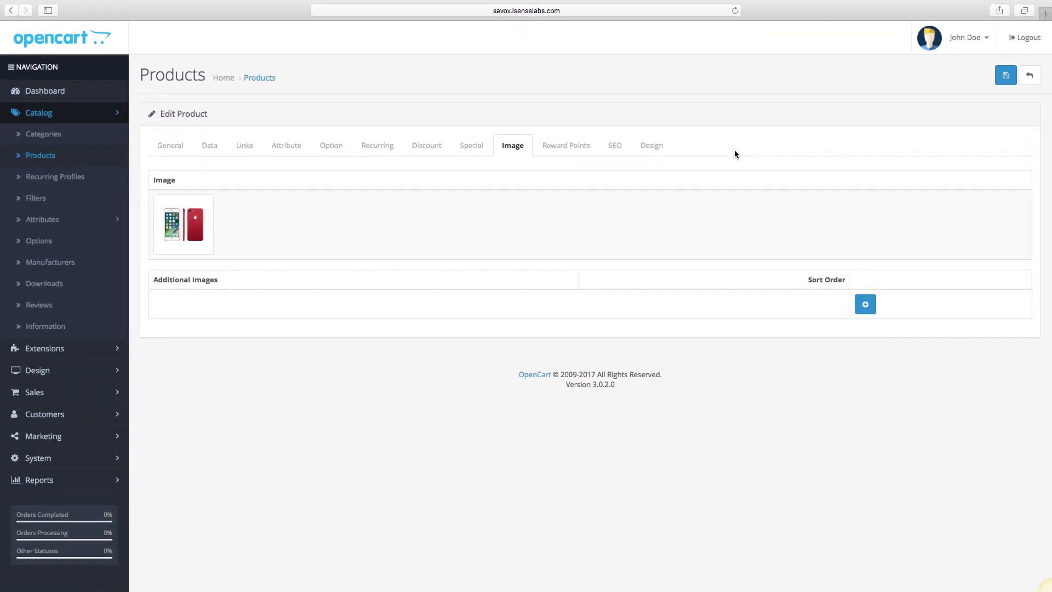
{"action": "left_click", "coordinate": [1006, 74]}
{"action": "left_click", "coordinate": [579, 152]}
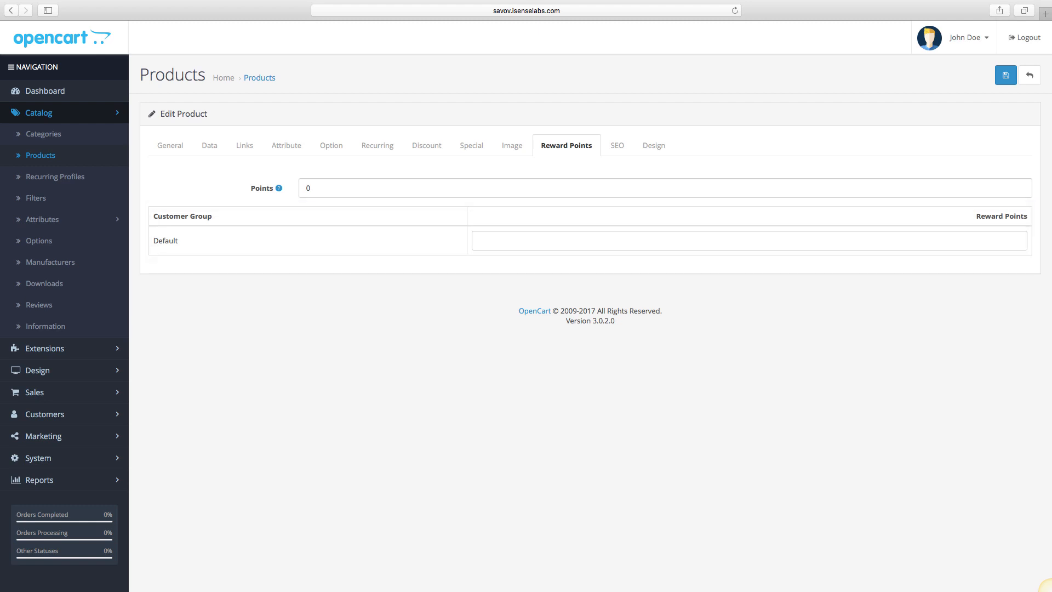
- Enter iPhone-7 as the product's SEO keyword
{"action": "left_click", "coordinate": [621, 152]}
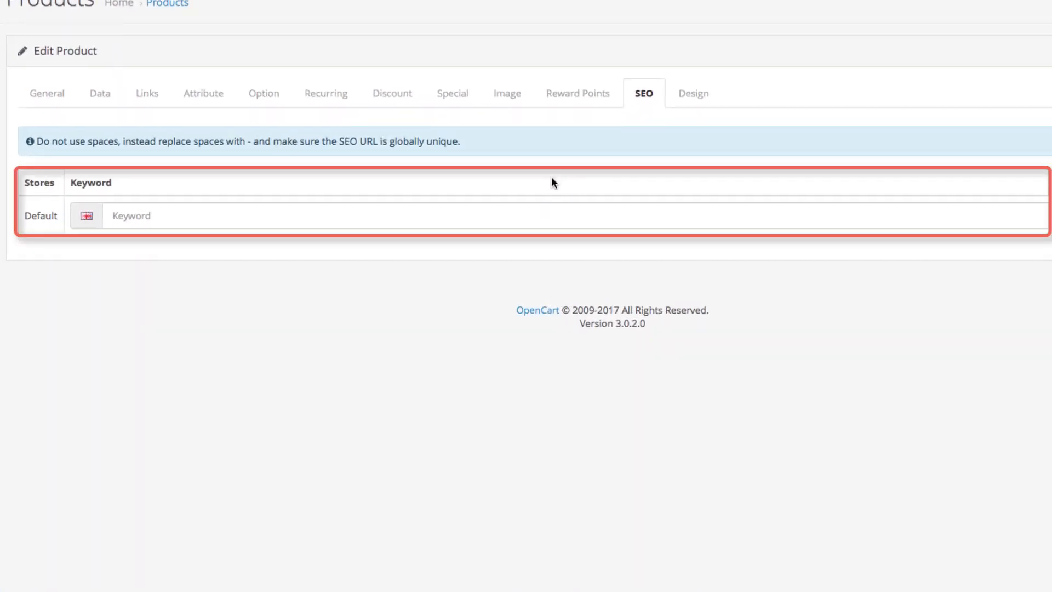
{"action": "left_click", "coordinate": [540, 215]}
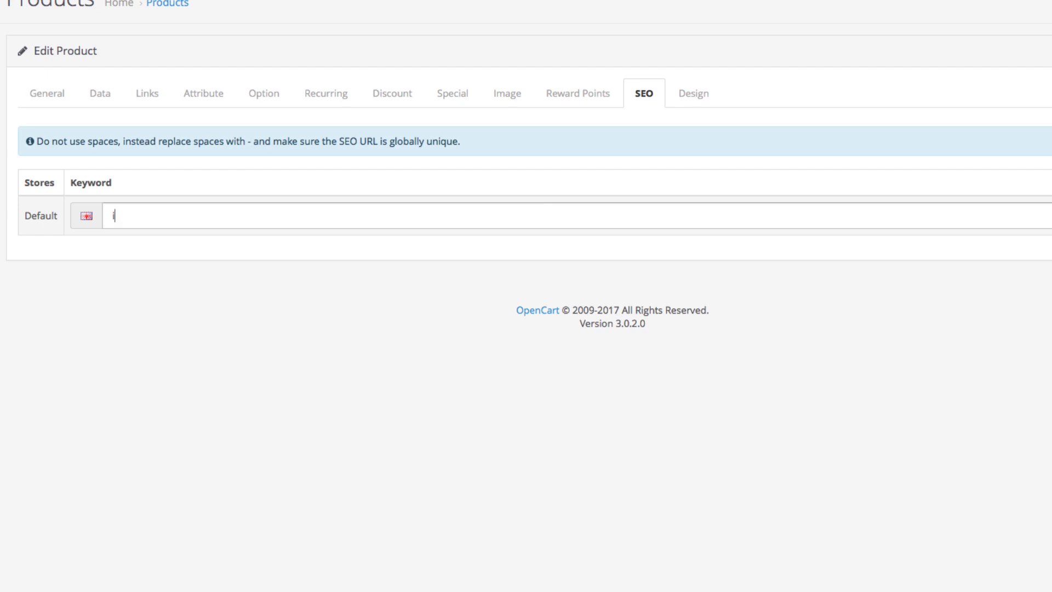
{"action": "type", "text": "iPhone-7"}
{"action": "left_click", "coordinate": [496, 242]}
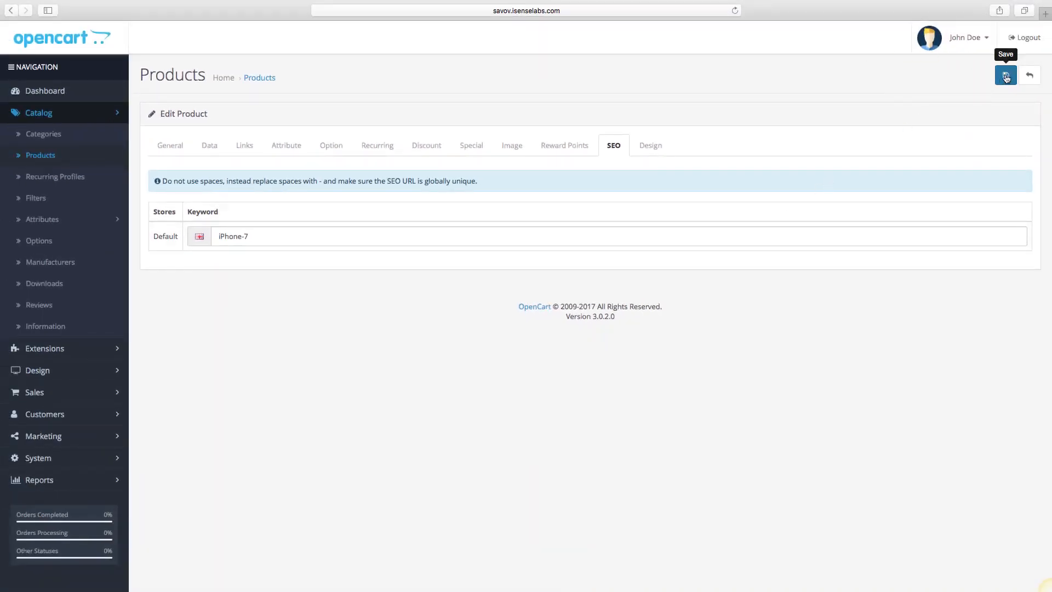
- Set the layout override to Account, save the product and go to the storefront
{"action": "left_click", "coordinate": [636, 145]}
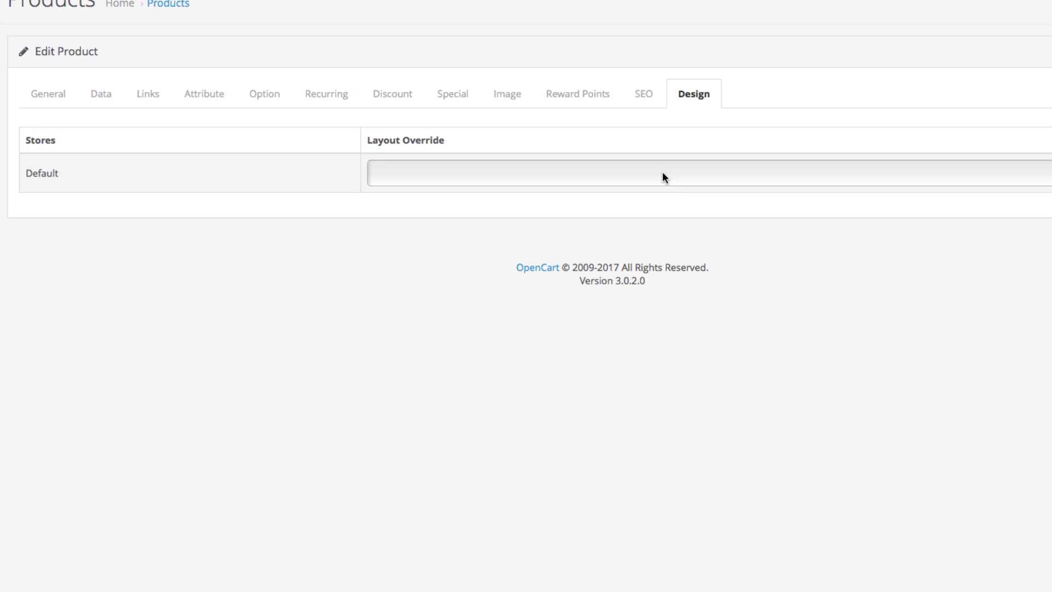
{"action": "left_click", "coordinate": [662, 172]}
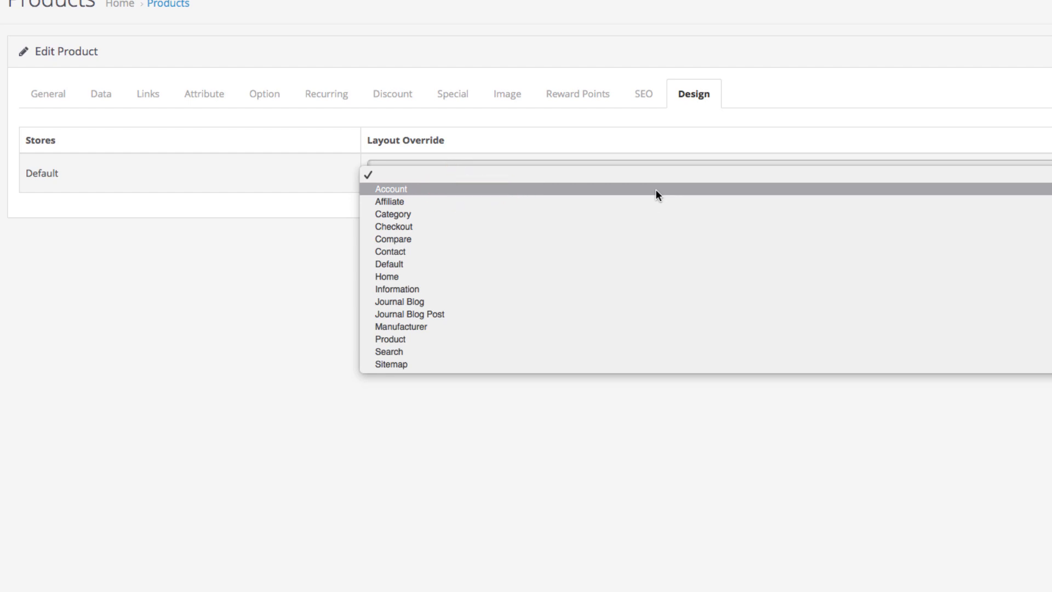
{"action": "left_click", "coordinate": [655, 189]}
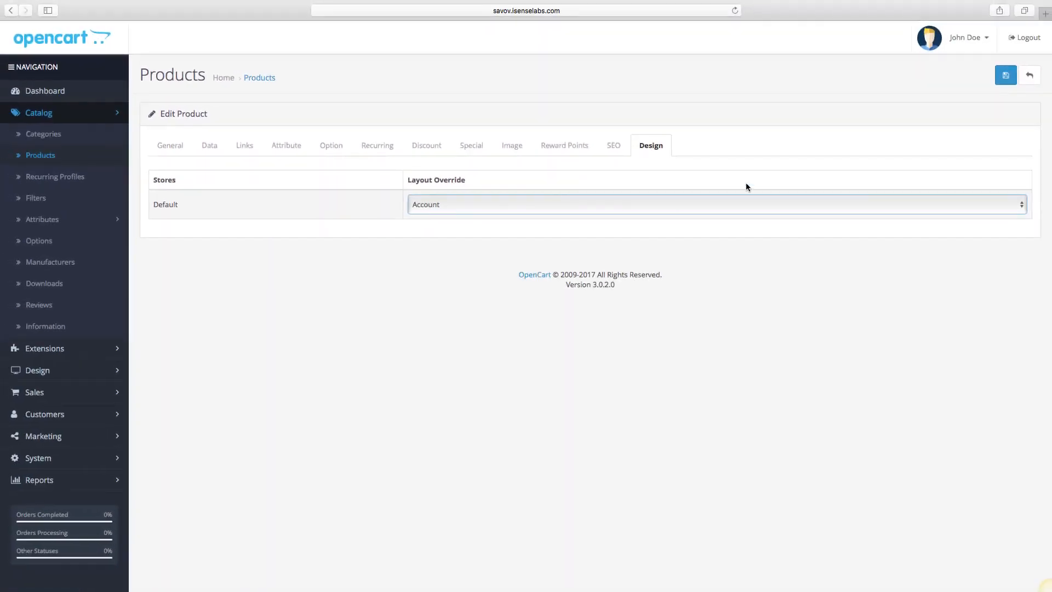
{"action": "left_click", "coordinate": [1003, 75]}
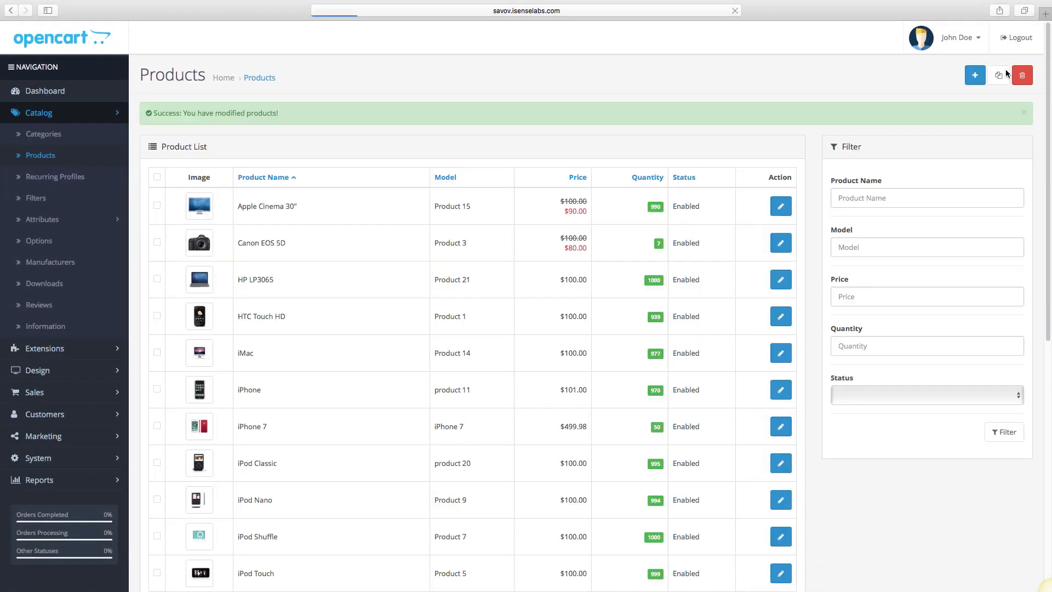
{"action": "left_click", "coordinate": [965, 48]}
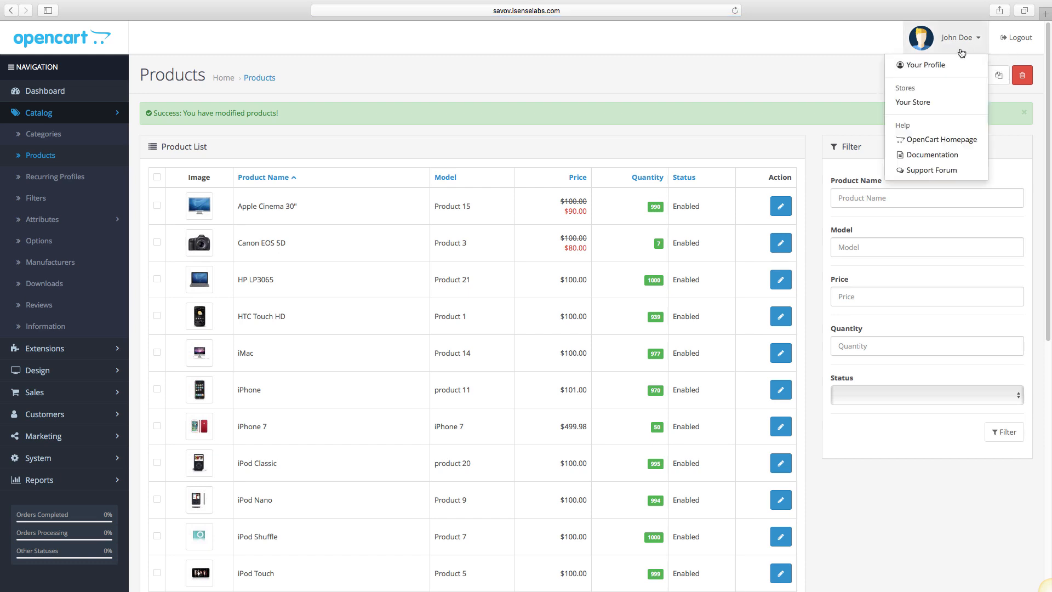
{"action": "left_click", "coordinate": [922, 104]}
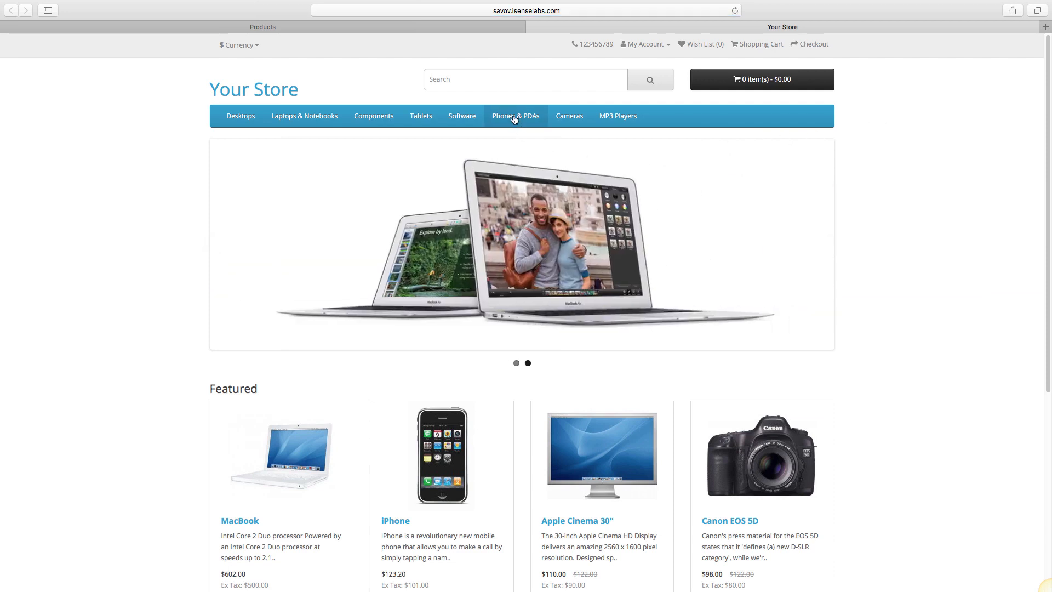
- Open iPhone 7 from Phones & PDAs and scroll through its $601.98 price and colour options
{"action": "left_click", "coordinate": [514, 117]}
{"action": "scroll", "coordinate": [513, 116], "scroll_direction": "down", "scroll_amount": 5}
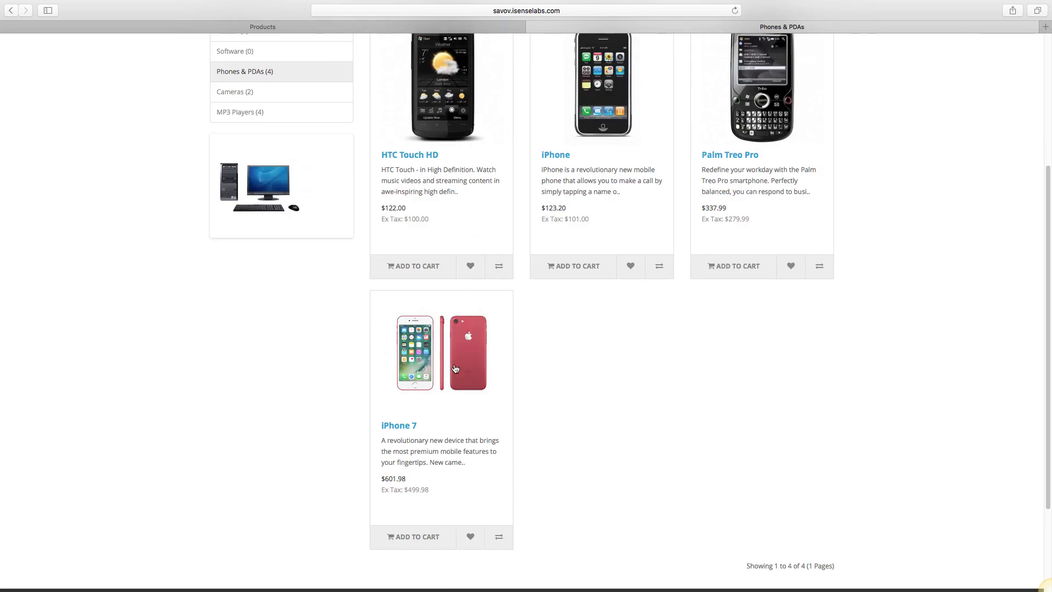
{"action": "left_click", "coordinate": [455, 368]}
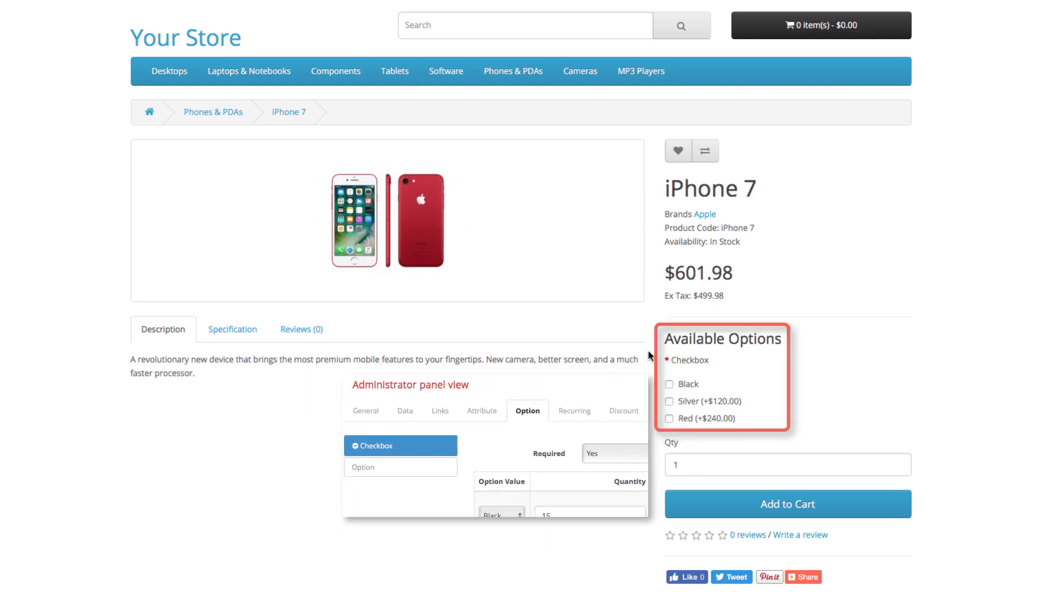
{"action": "scroll", "coordinate": [649, 354], "scroll_direction": "down", "scroll_amount": 1}
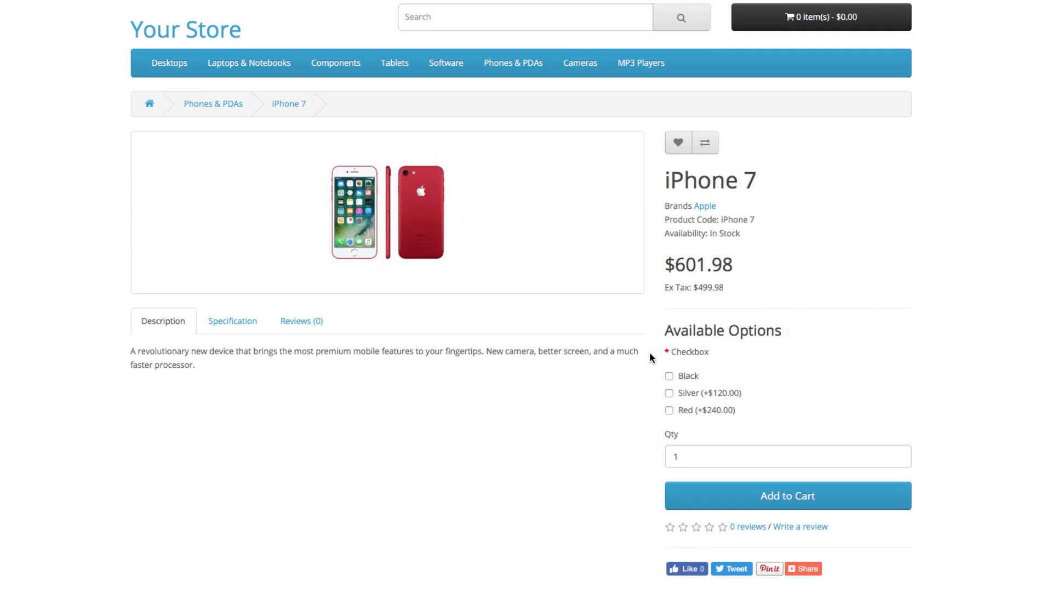
{"action": "scroll", "coordinate": [649, 353], "scroll_direction": "down", "scroll_amount": 8}
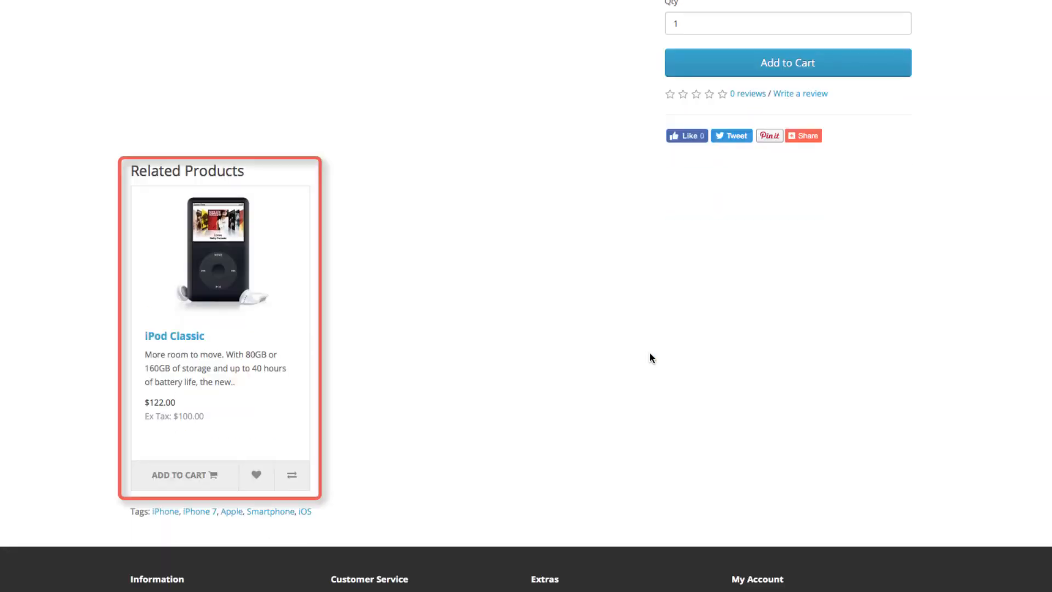